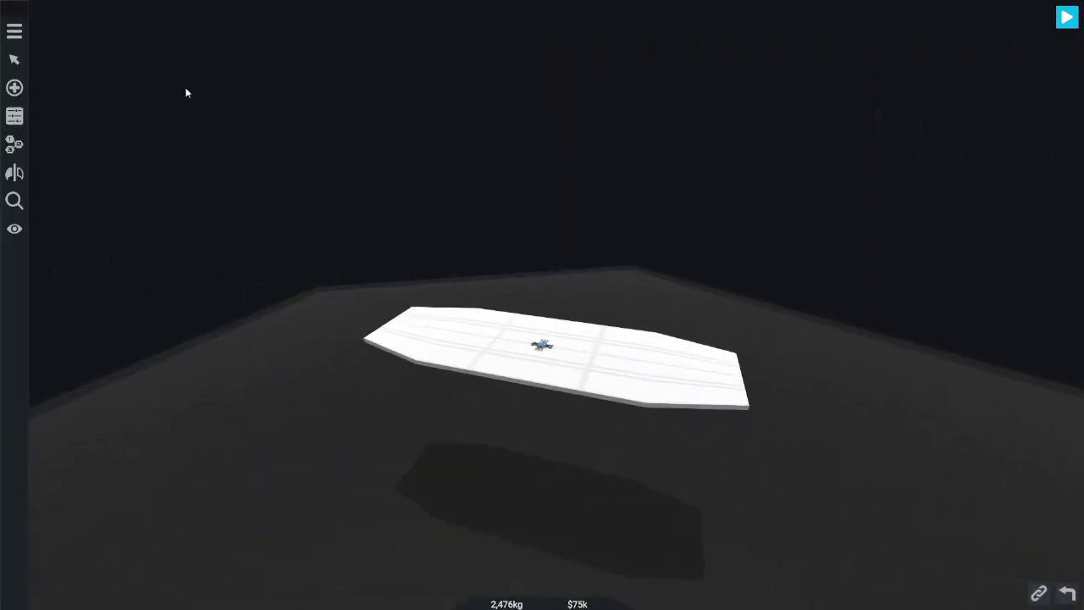
- Add a structural fuel tank lying lengthwise on top of the flat hull plate
drag(463, 222, 312, 203)
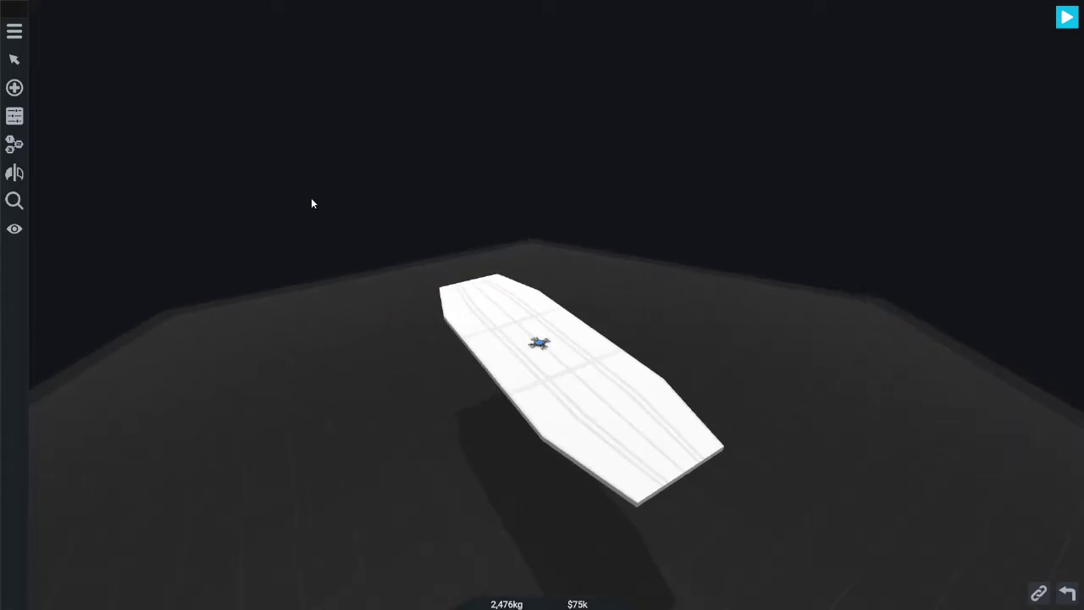
click(15, 89)
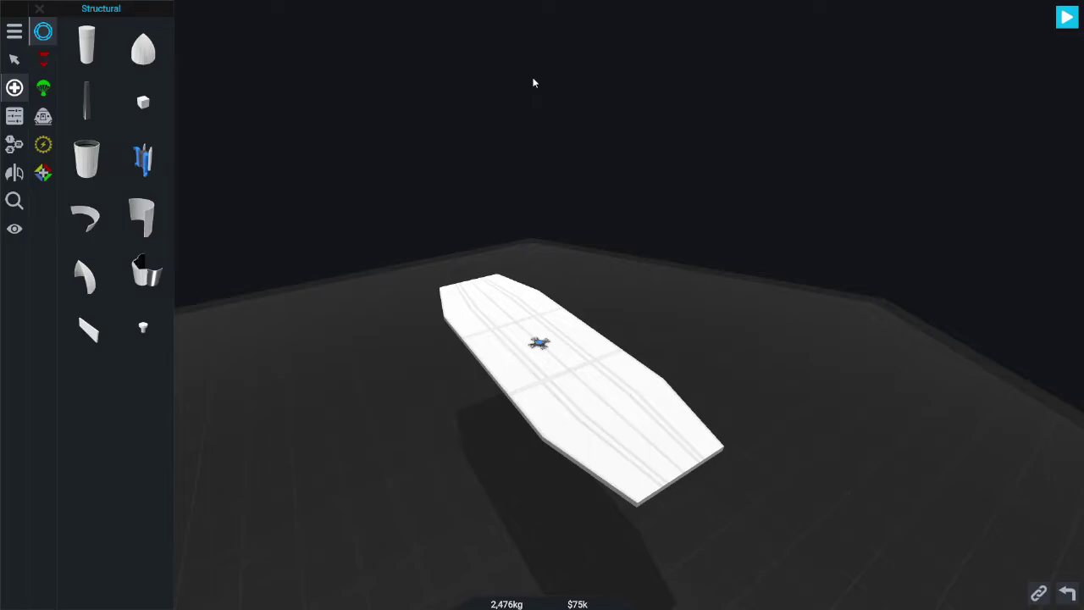
drag(87, 44, 544, 349)
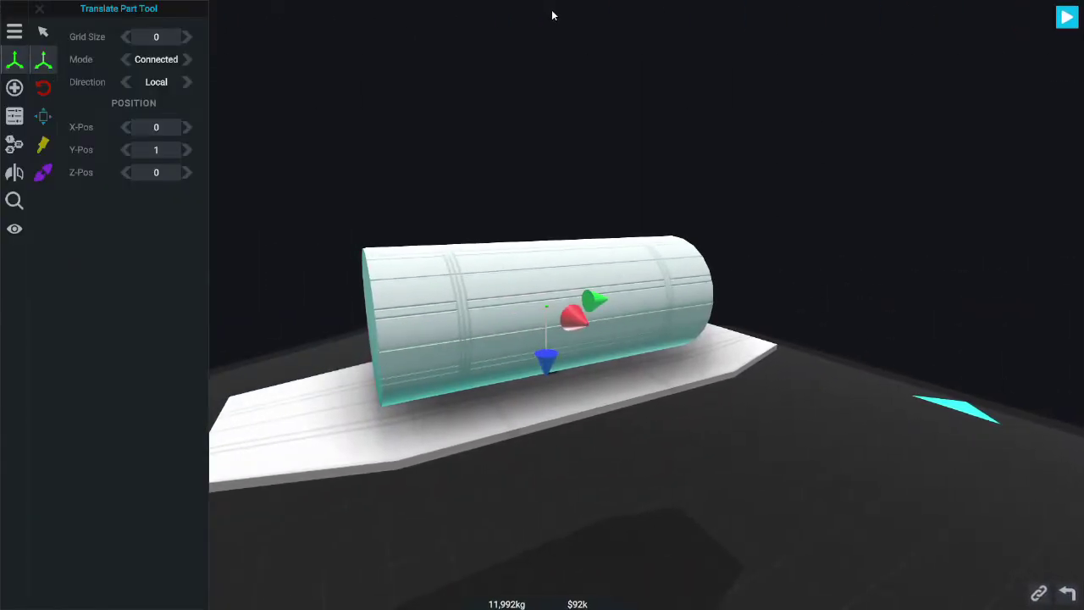
drag(551, 15, 447, 33)
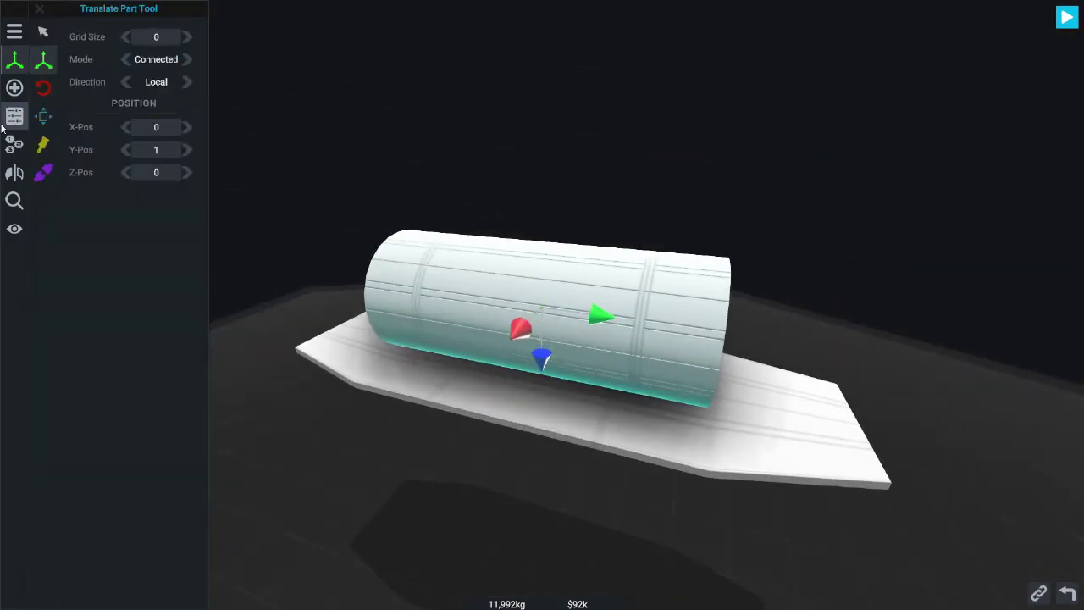
- Set the new tank's fuel type to Xenon
click(14, 116)
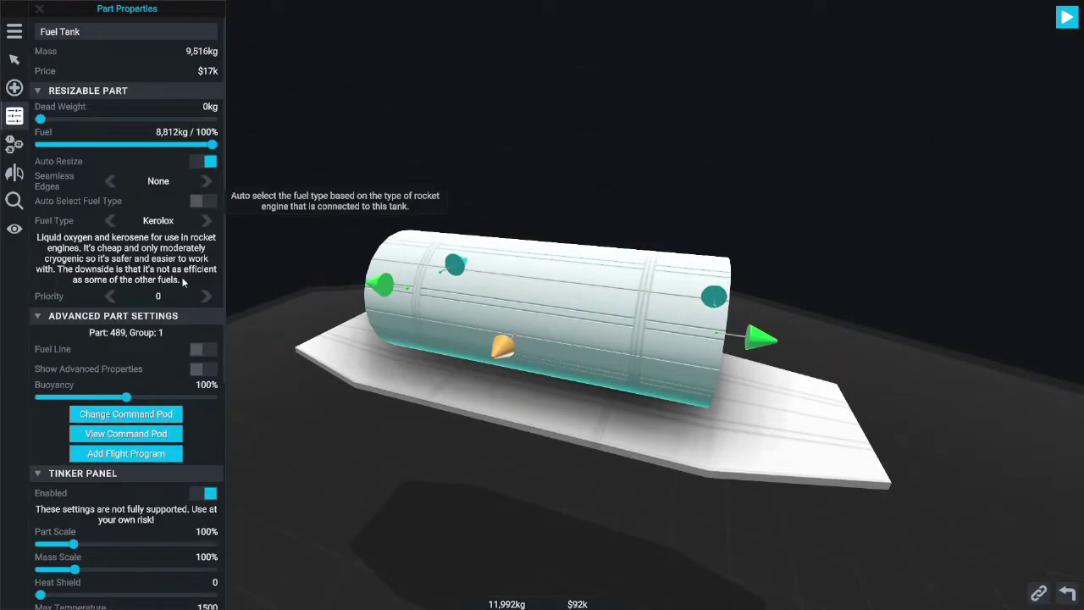
click(111, 220)
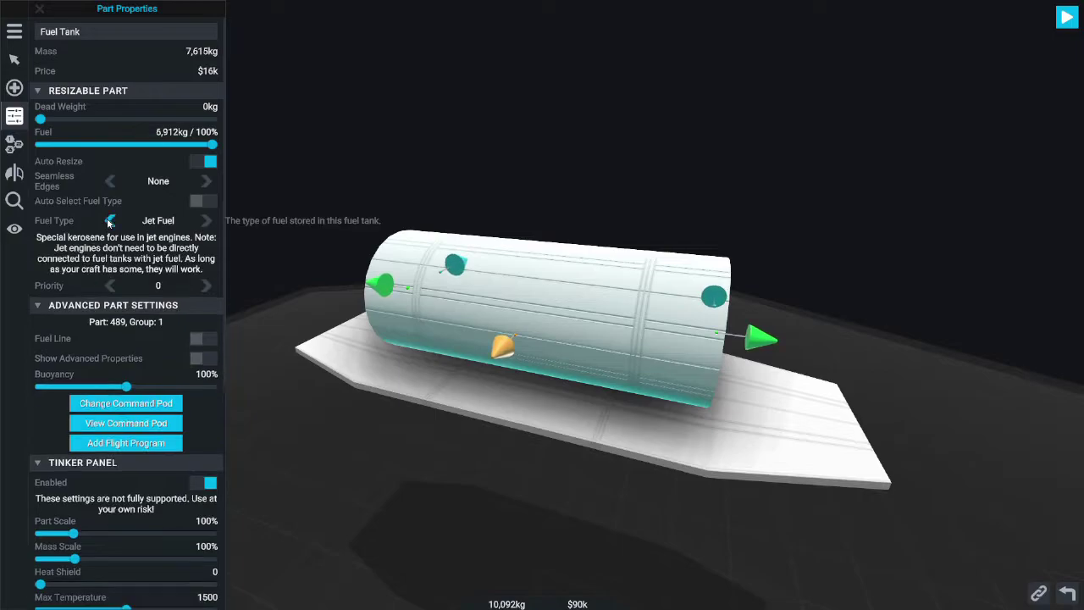
click(110, 221)
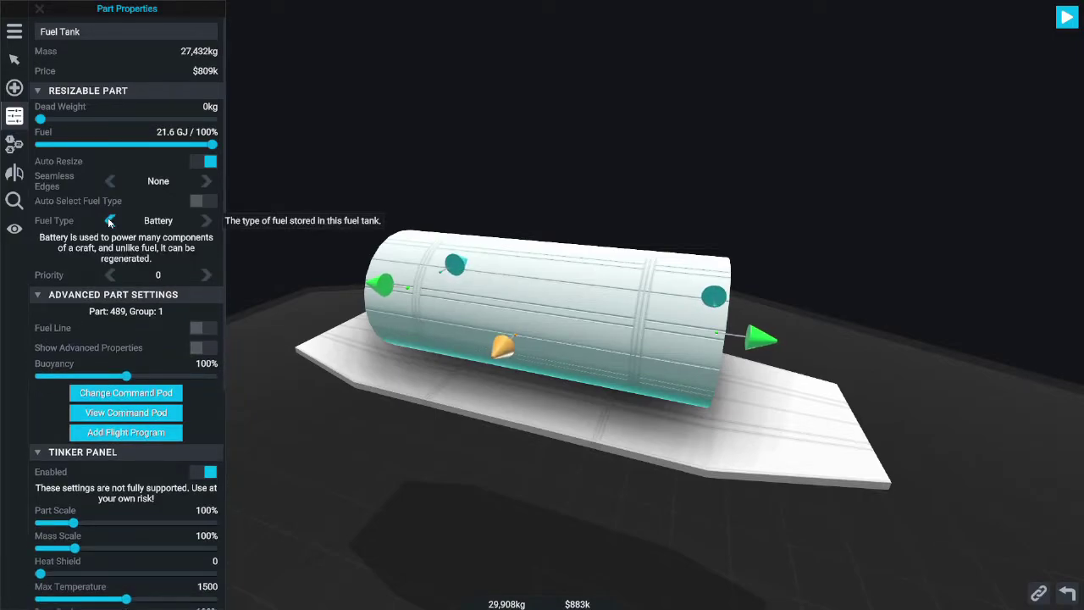
click(110, 221)
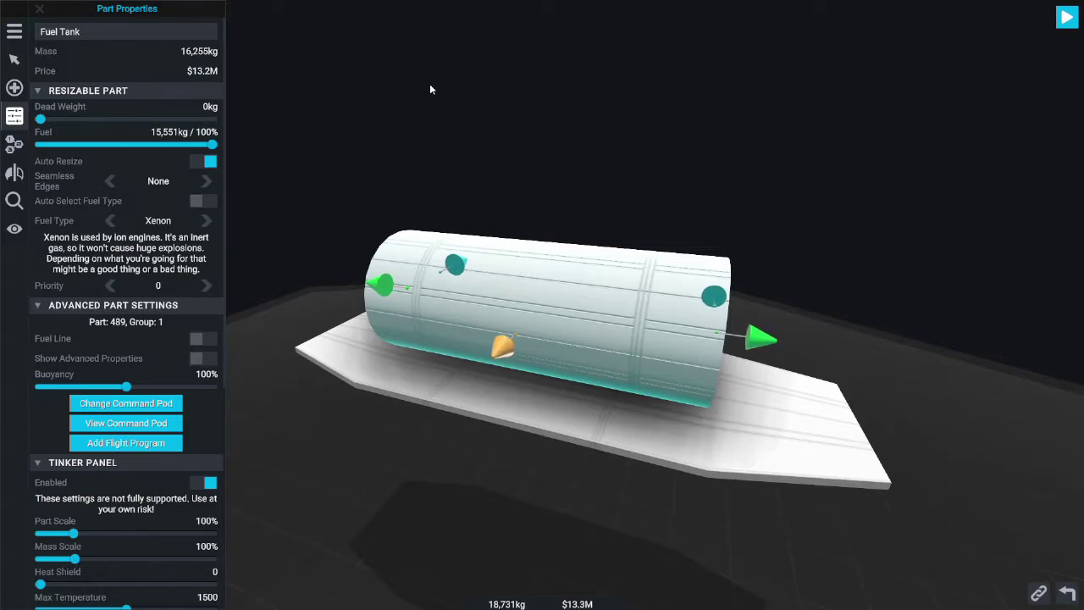
- Duplicate the xenon tank and attach the copy directly on top of the original
drag(431, 94, 396, 127)
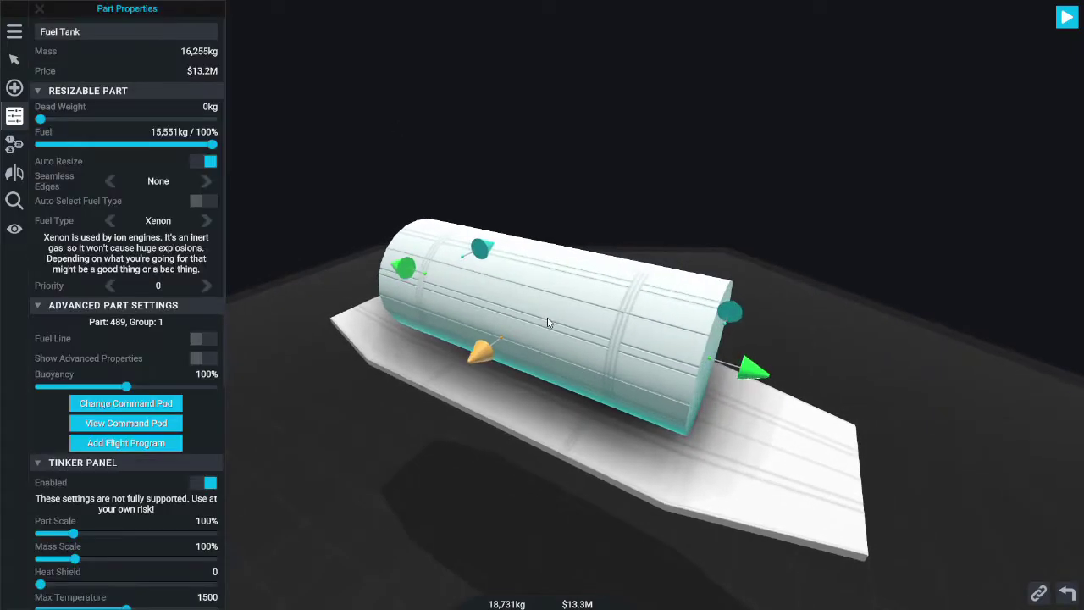
drag(548, 320, 546, 179)
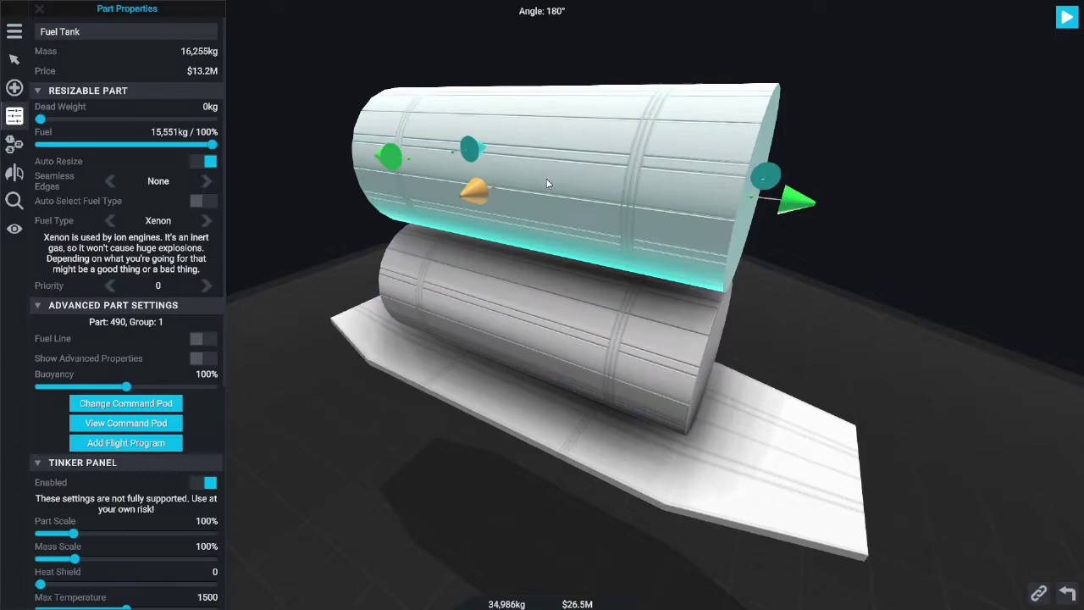
scroll(547, 183, down, 5)
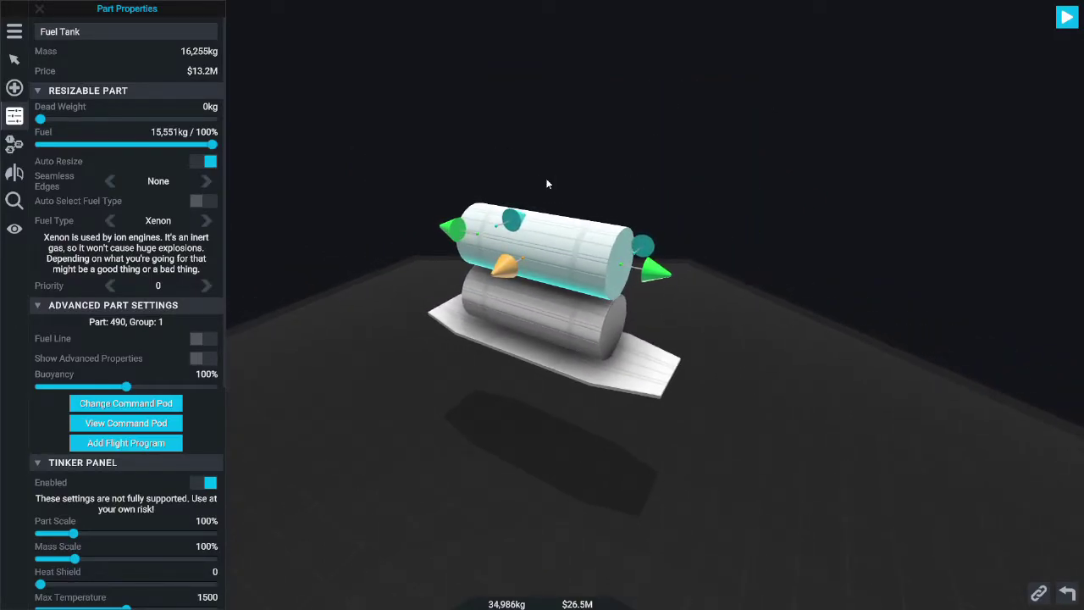
scroll(547, 183, up, 1)
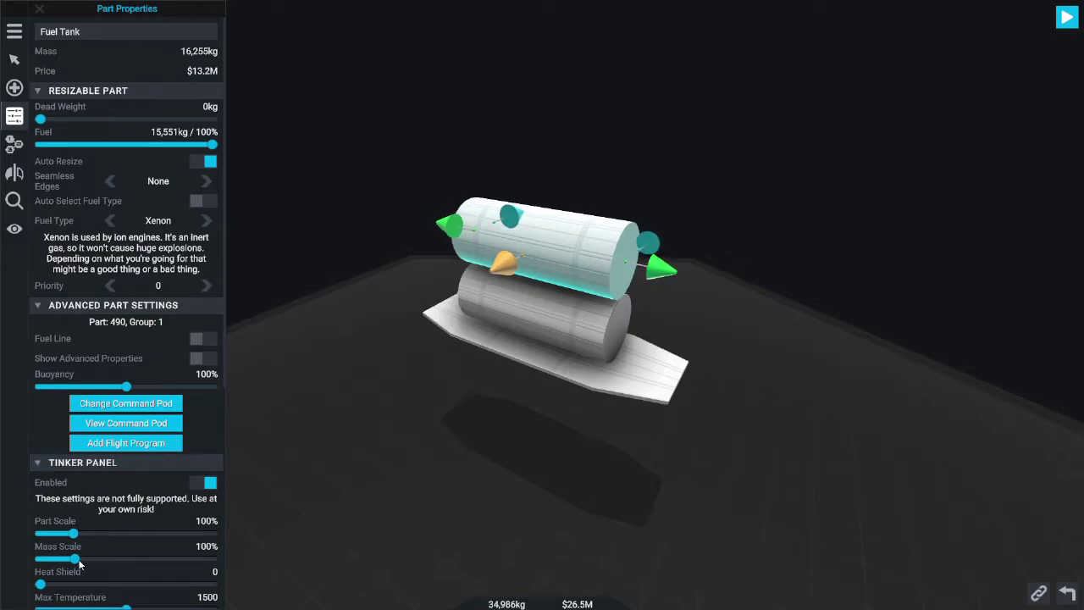
- Set the upper tank's mass scale to 0%
drag(72, 567, 1, 532)
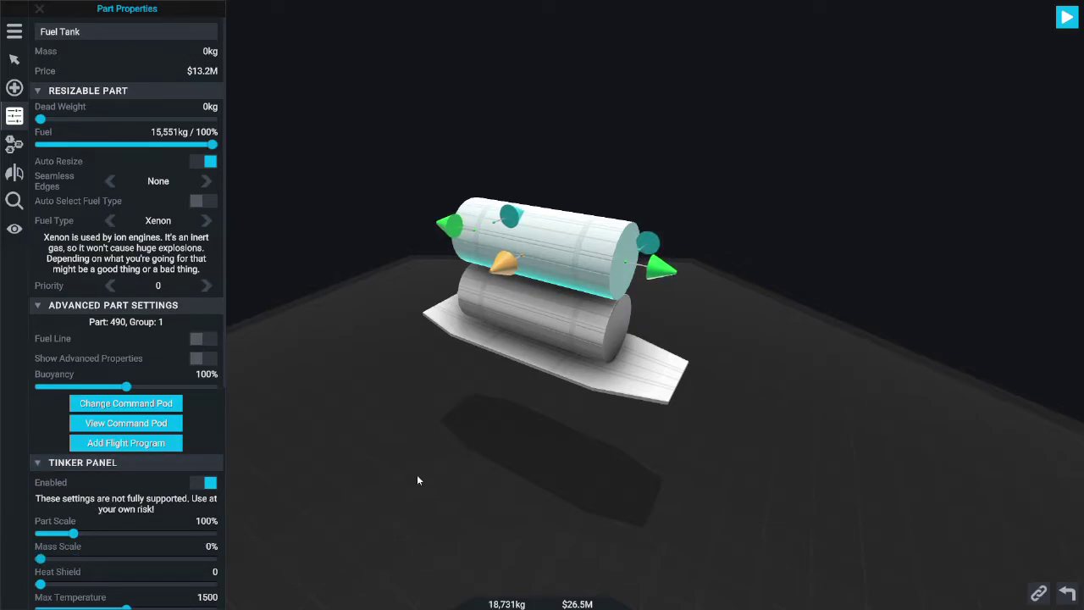
scroll(416, 480, up, 5)
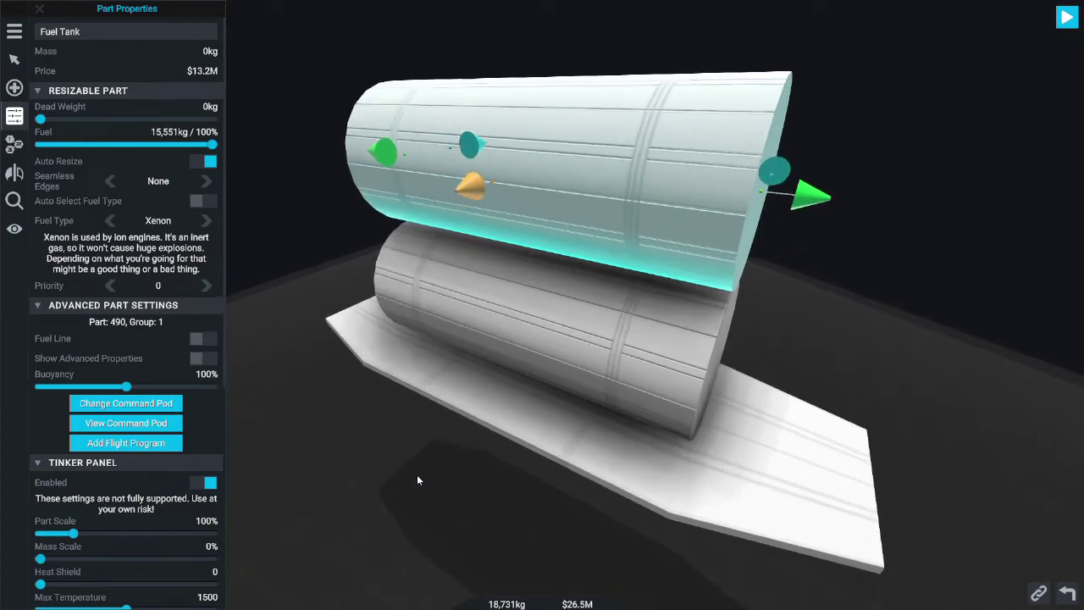
scroll(417, 481, up, 2)
- Empty the lower tank by setting its fuel to 0%
click(505, 333)
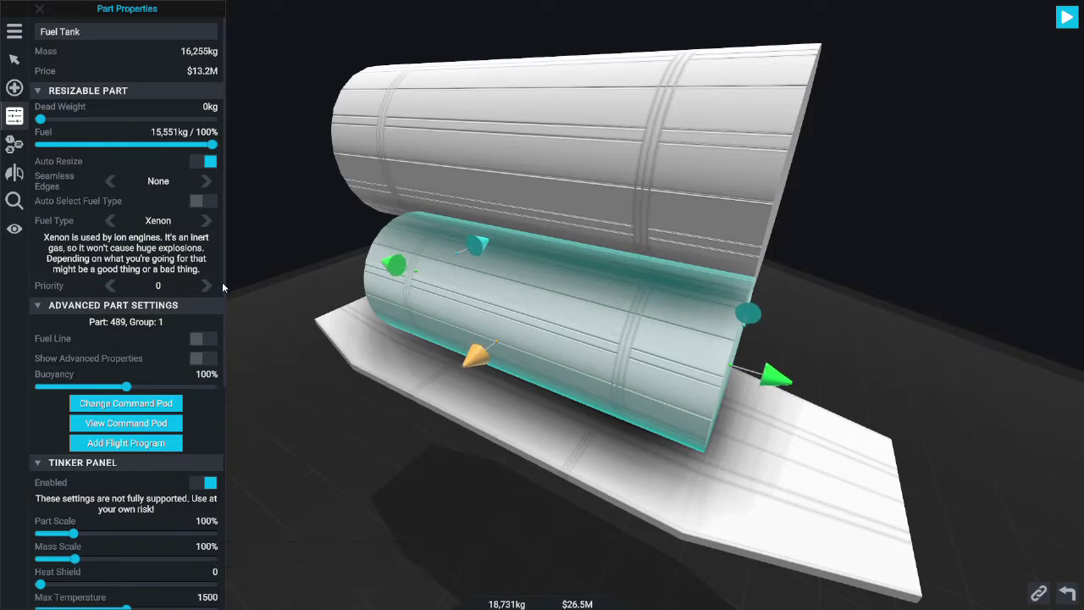
drag(214, 146, 2, 161)
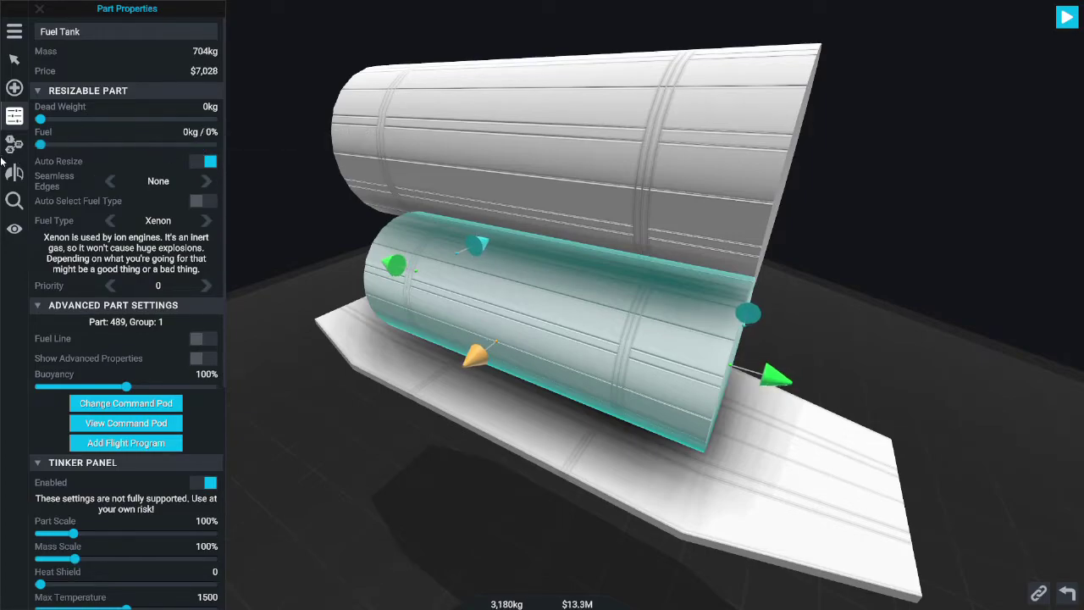
scroll(436, 430, down, 5)
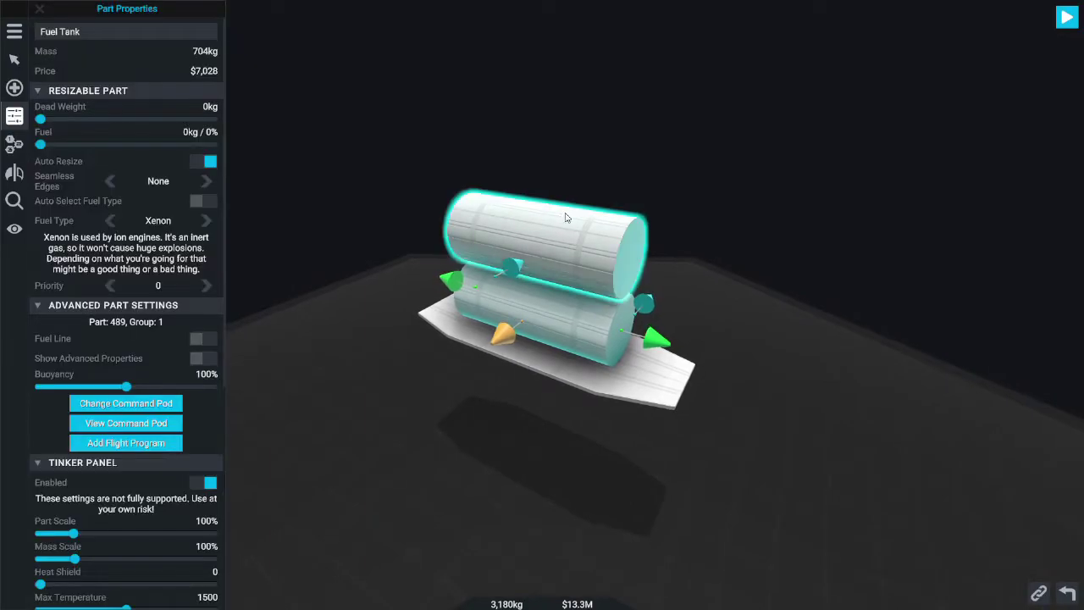
- Compare the part properties of the upper tank, the lower tank and the middle hull plate
click(556, 228)
click(538, 292)
click(539, 251)
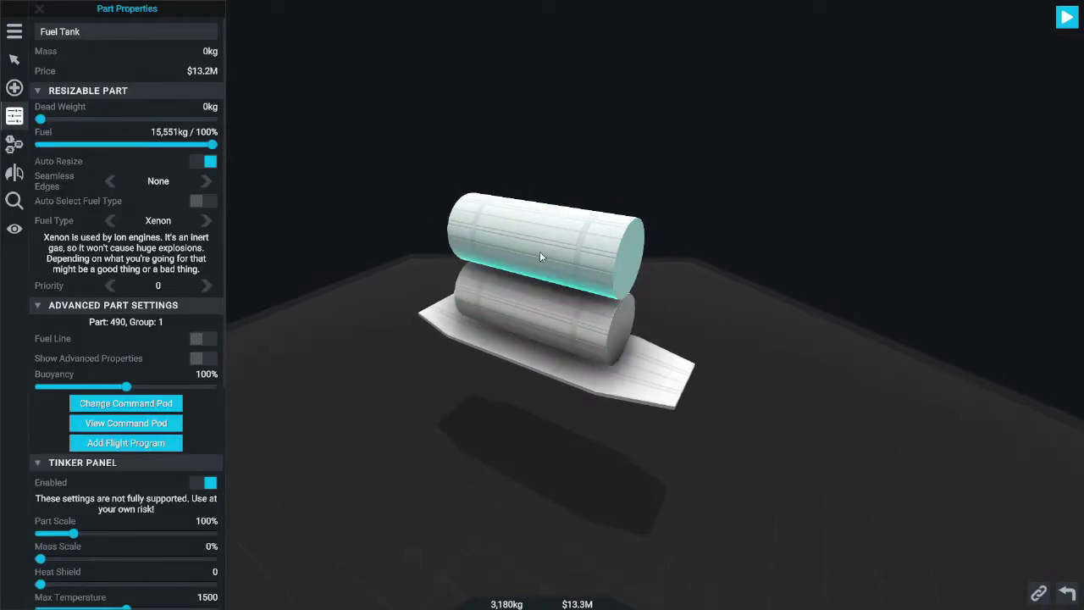
click(556, 298)
click(566, 242)
click(568, 310)
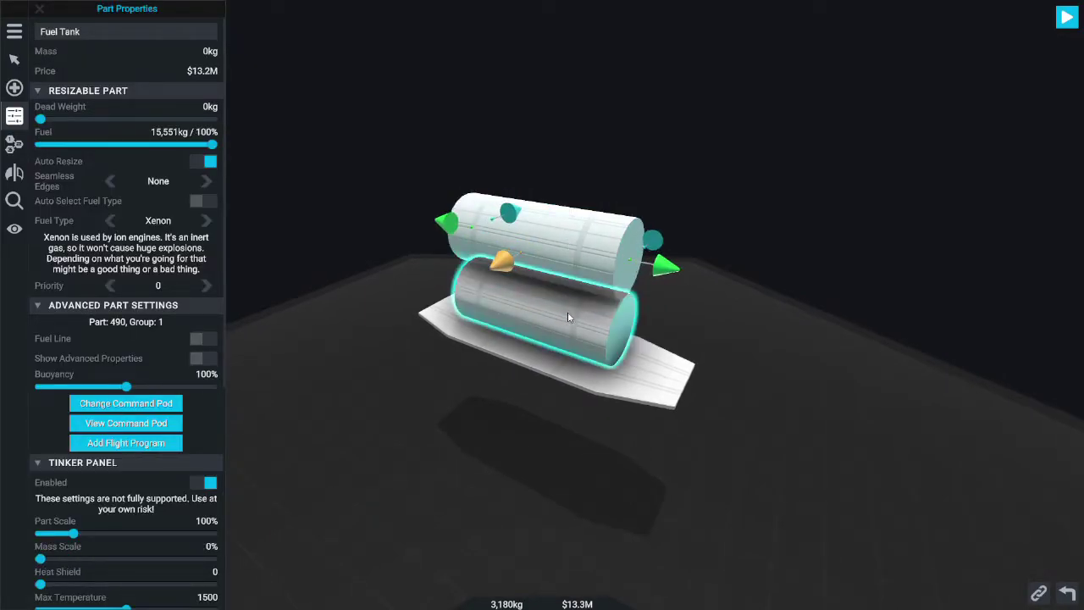
click(550, 364)
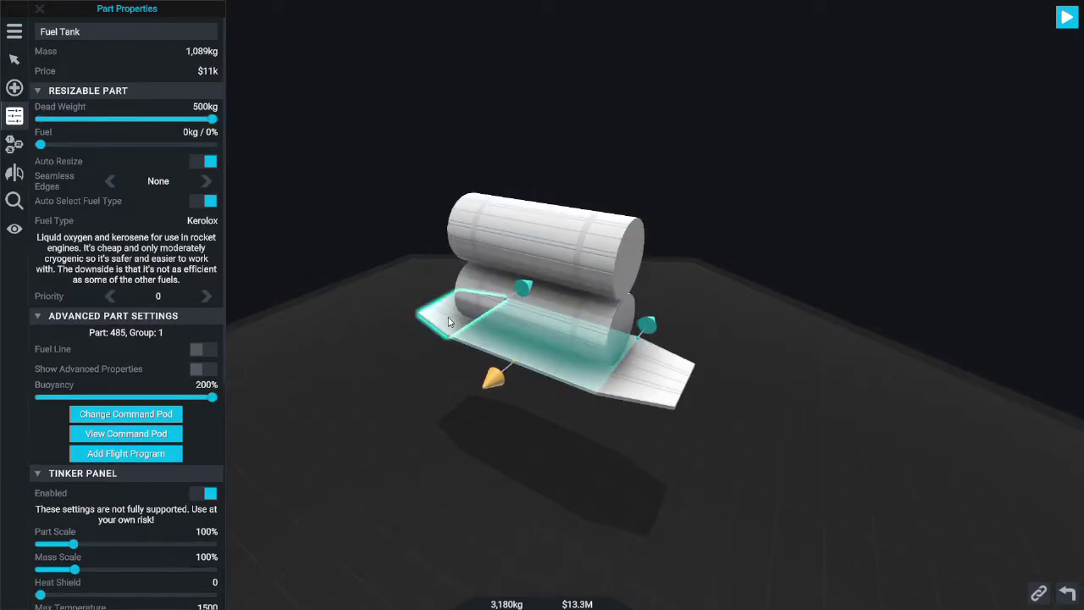
- Show the craft's center-of-mass indicator and check its position from the side
click(13, 229)
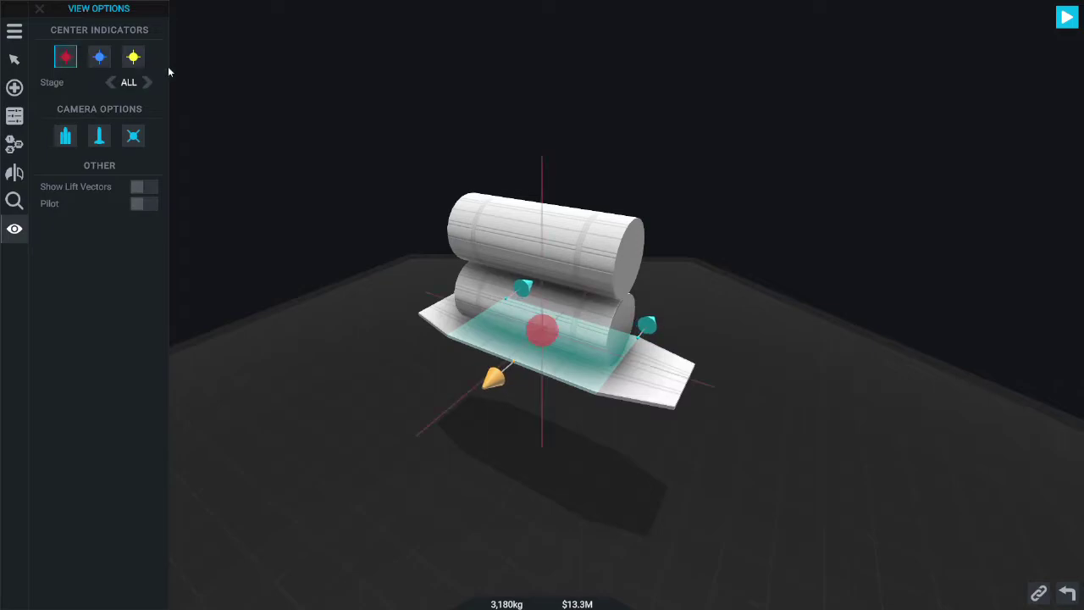
drag(296, 74, 328, 34)
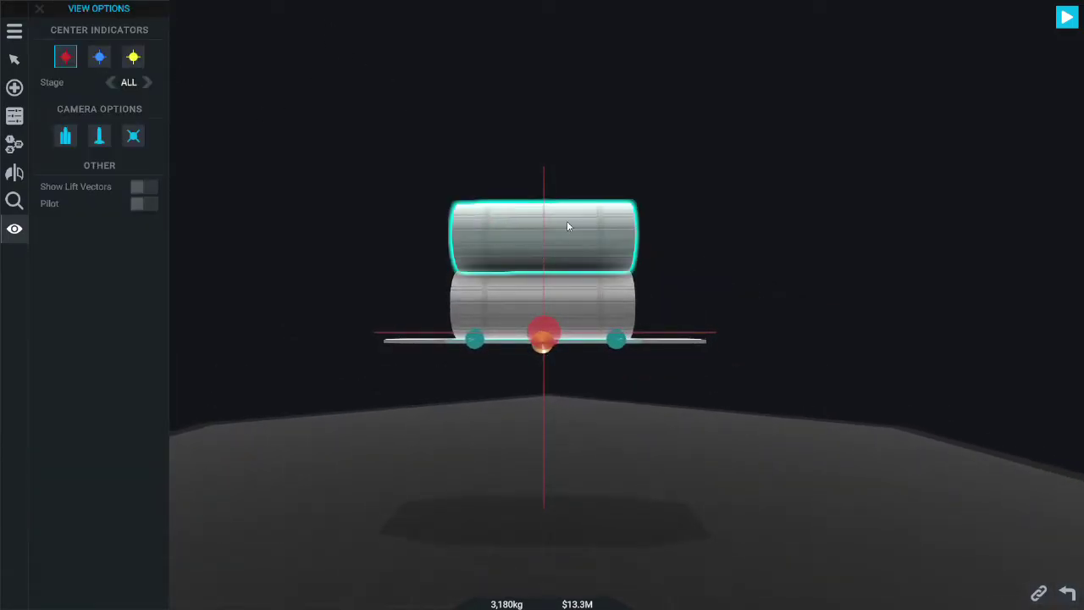
drag(631, 169, 558, 230)
scroll(555, 237, up, 5)
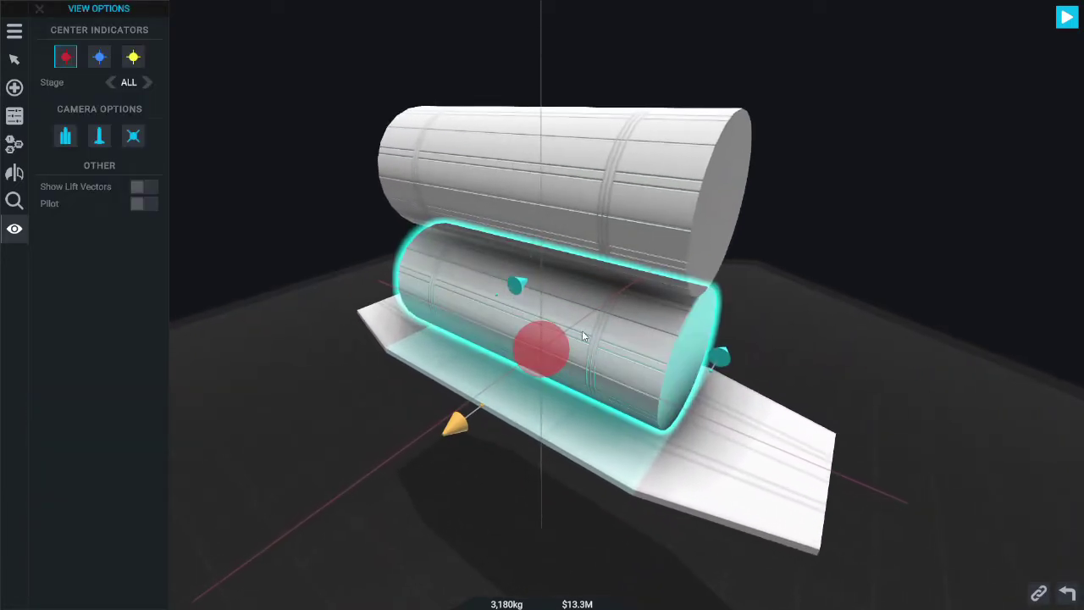
- Examine the part connections of the lower tank and the upper tank
click(592, 340)
key(6)
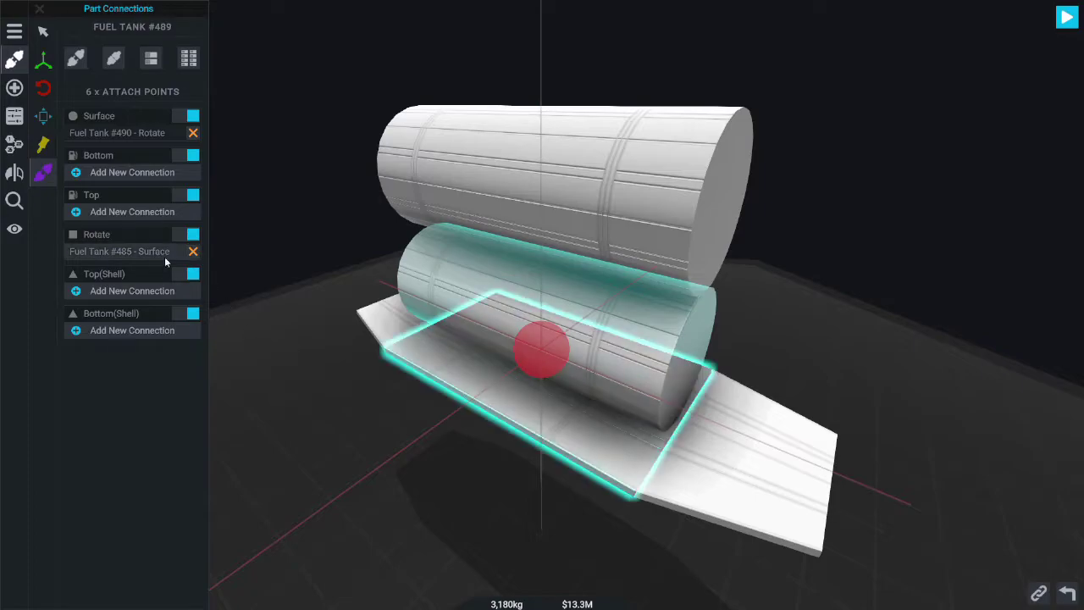
click(550, 170)
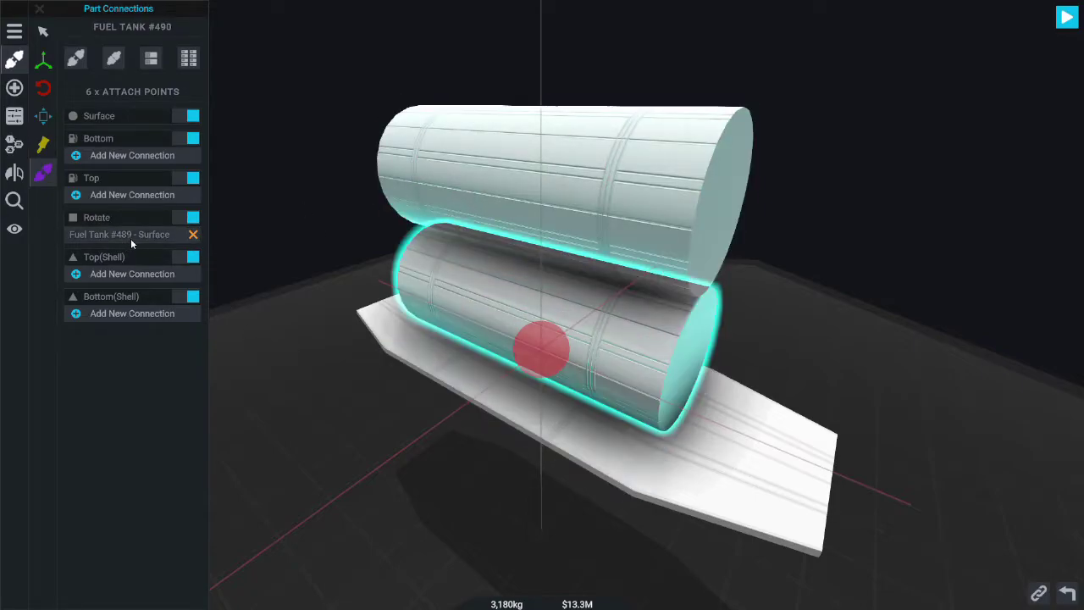
scroll(297, 452, down, 5)
drag(297, 453, 415, 399)
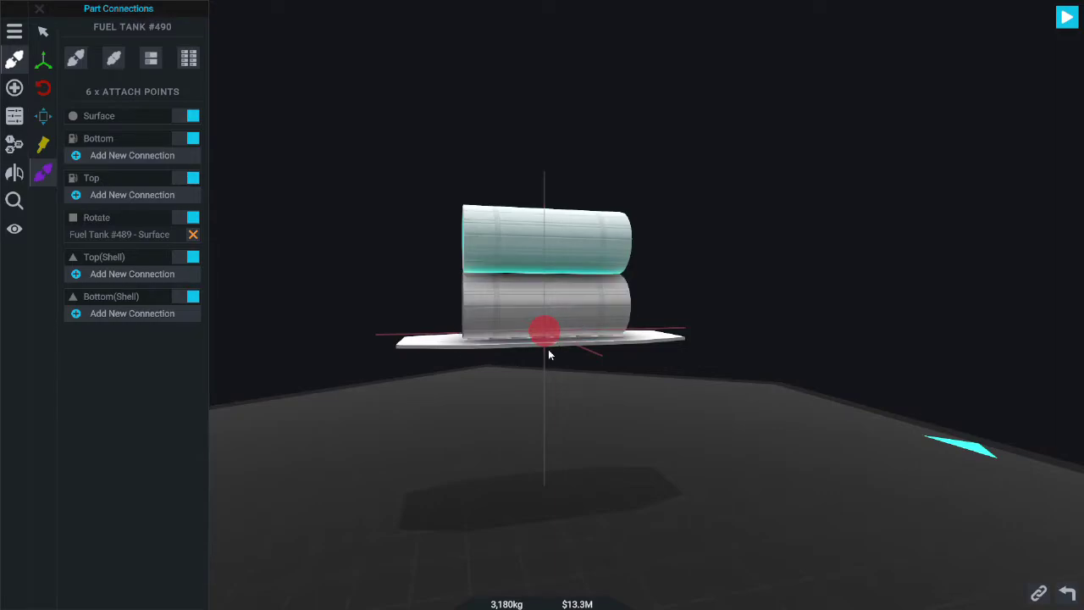
drag(548, 349, 568, 454)
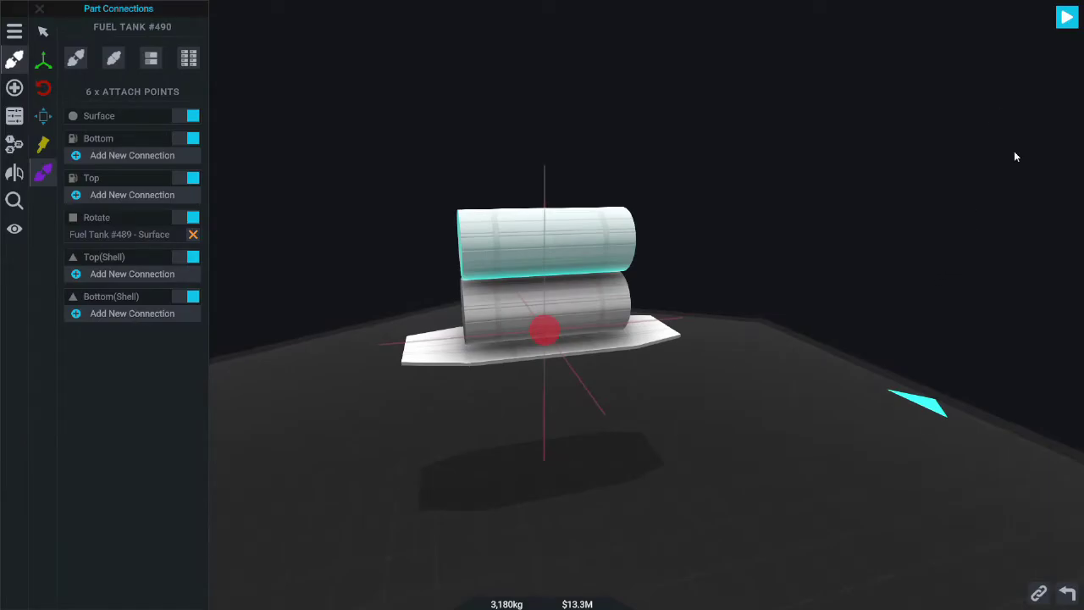
- Launch the craft on the water and examine from several sides how it floats
click(1067, 17)
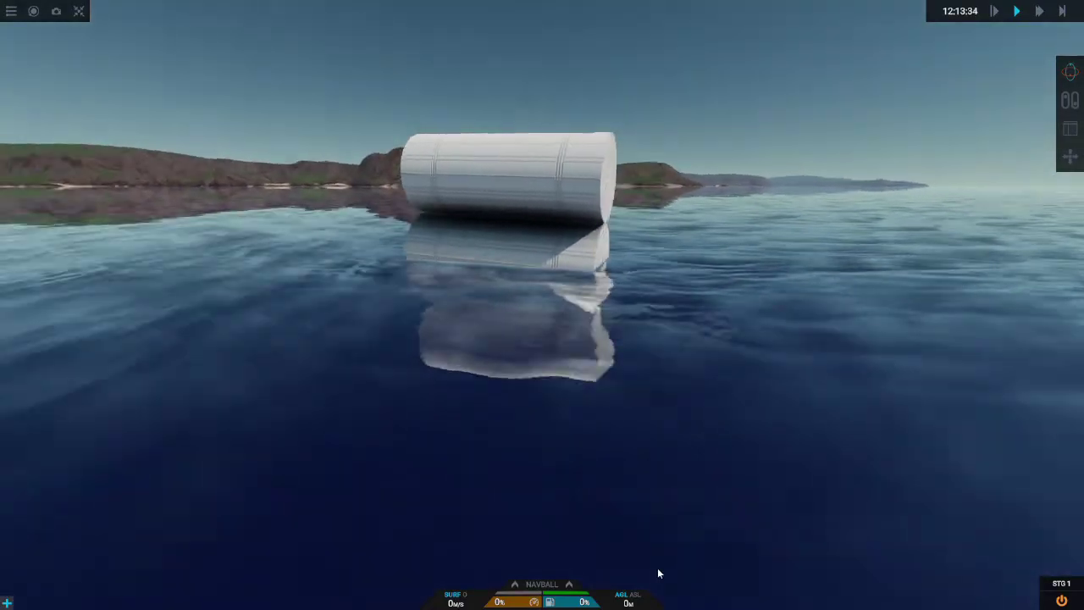
drag(658, 569, 411, 555)
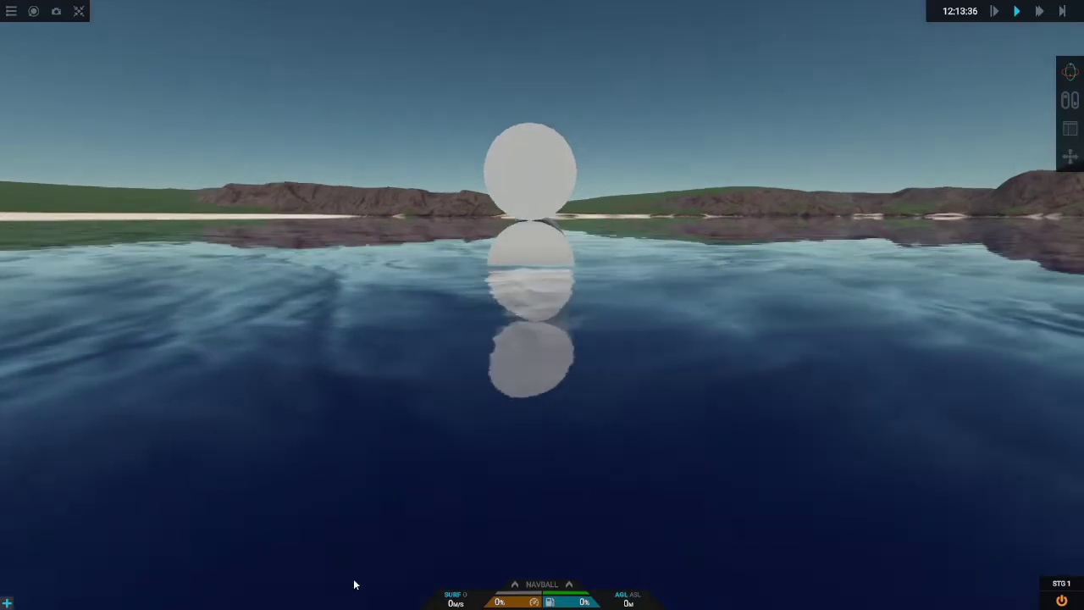
drag(354, 583, 932, 458)
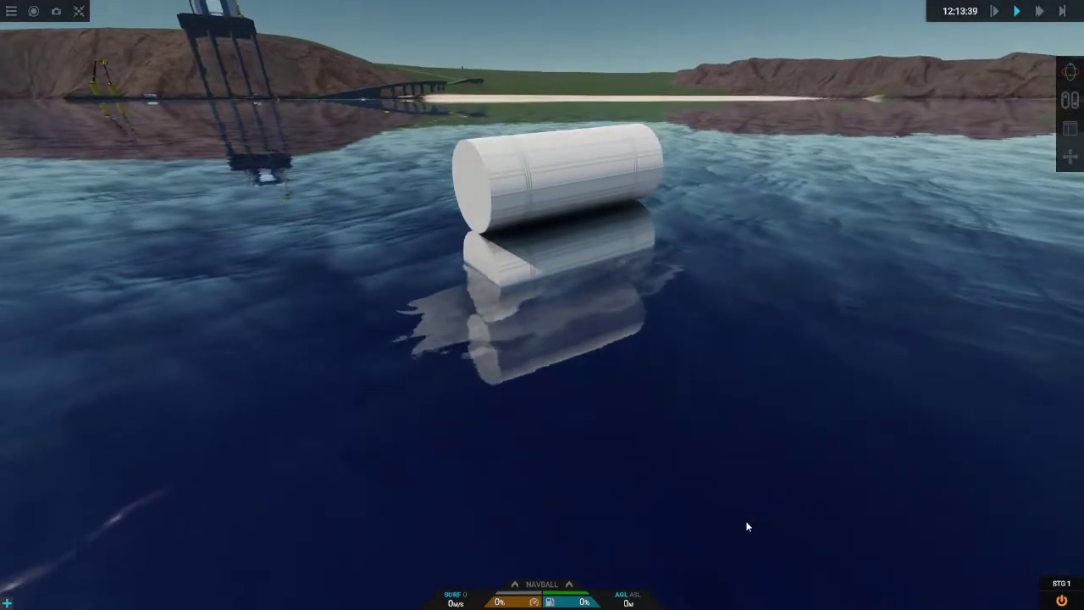
drag(748, 525, 520, 315)
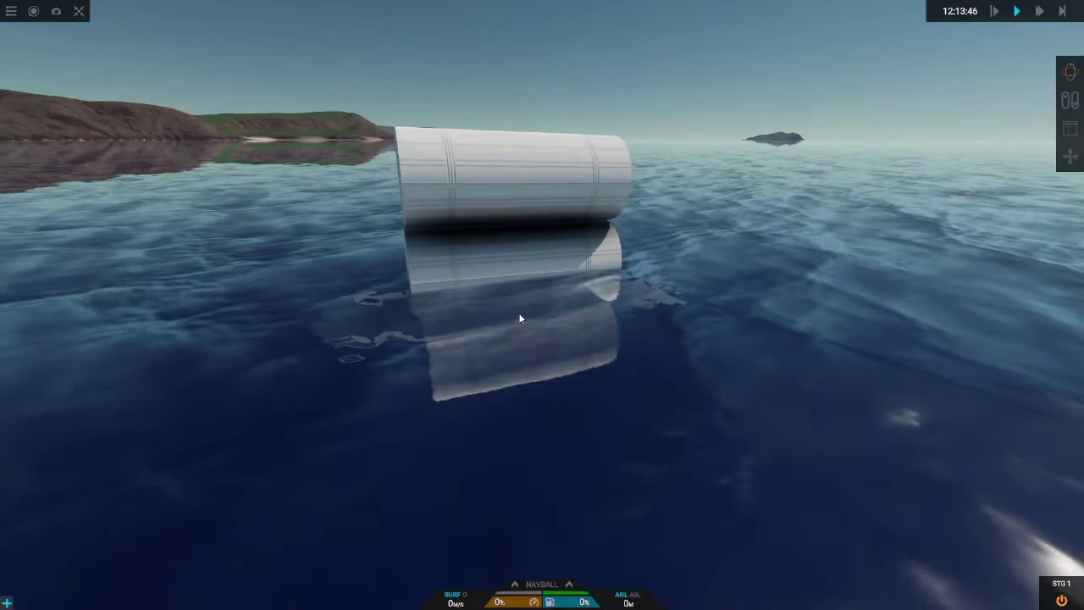
- Show the fuel details of the lower and upper xenon tanks side by side and keep both pinned
click(513, 257)
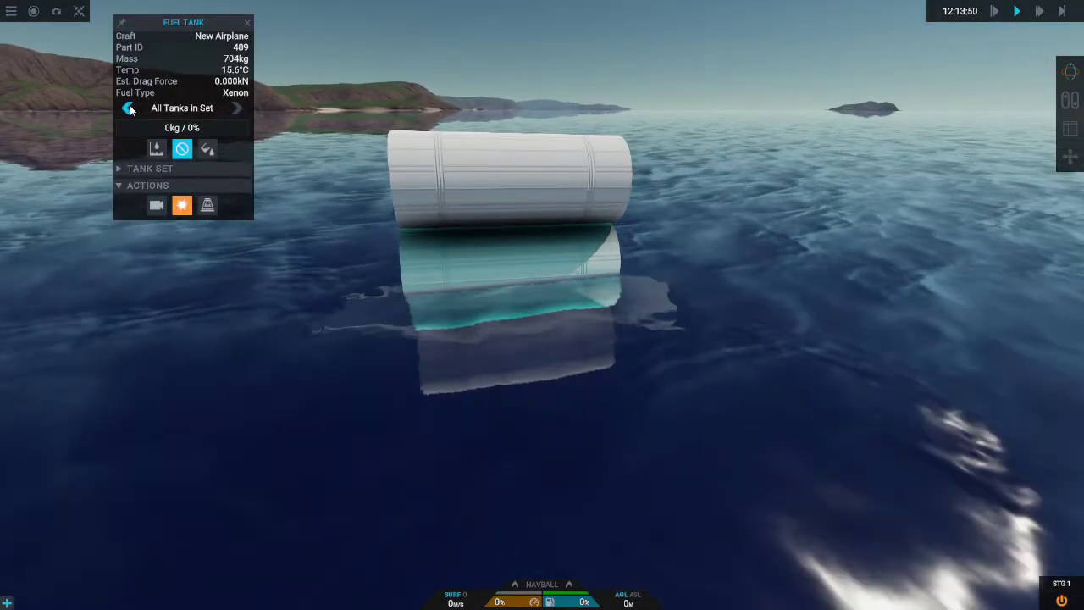
click(128, 108)
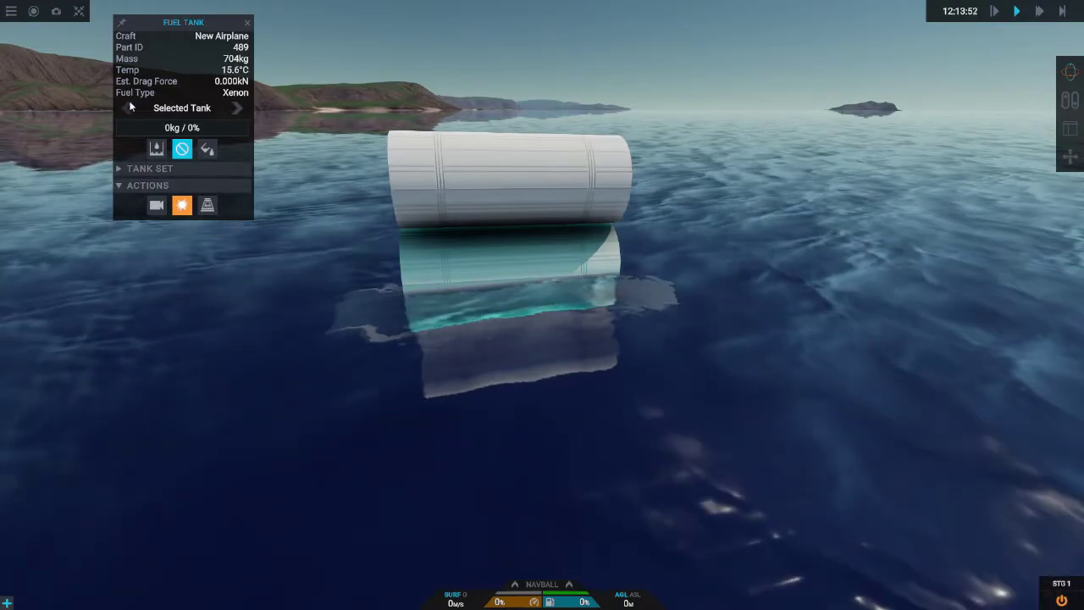
click(128, 107)
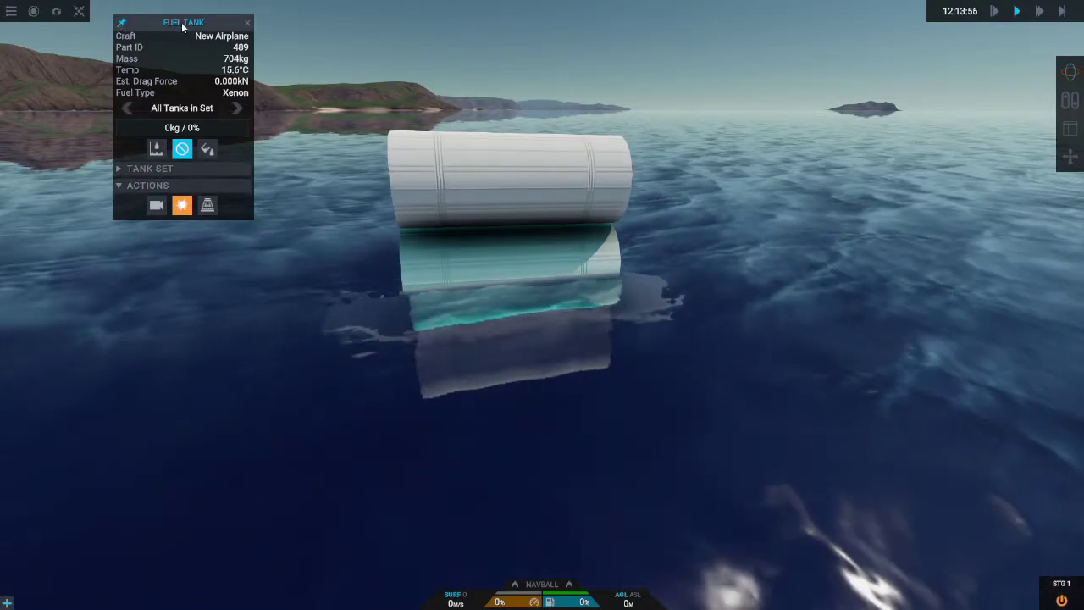
drag(173, 26, 111, 29)
click(430, 165)
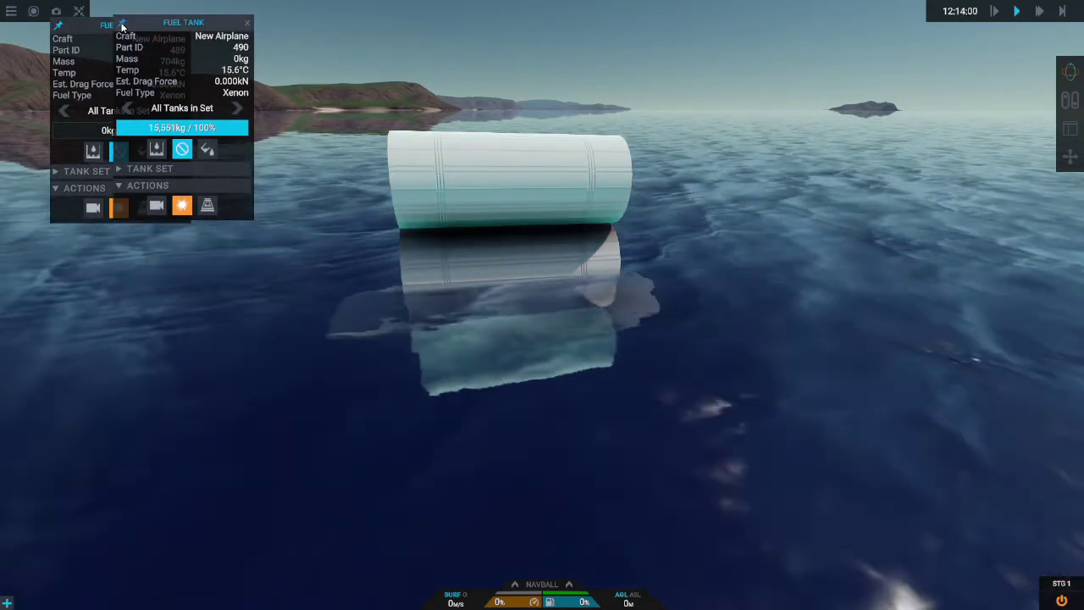
drag(175, 27, 263, 33)
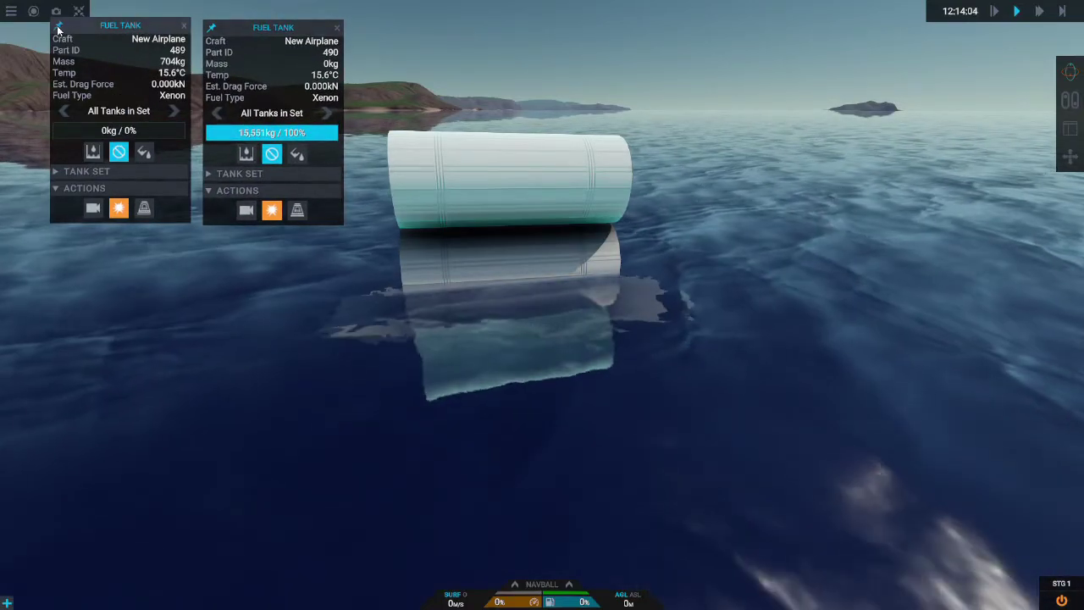
click(212, 29)
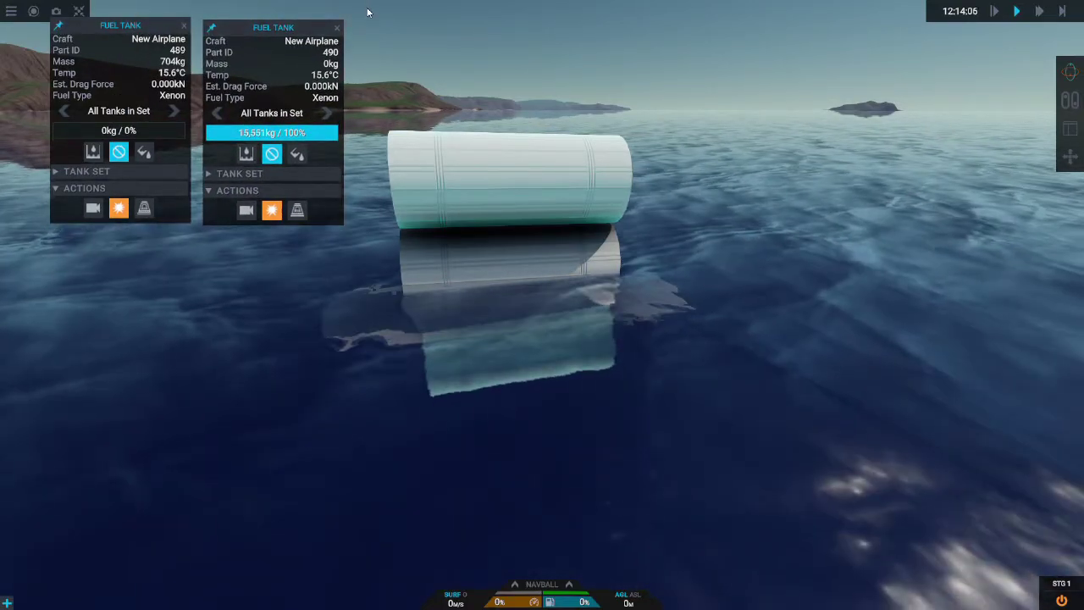
- Try the fill and drain modes on the upper tank and turn its fuel transfer off again
drag(669, 127, 457, 106)
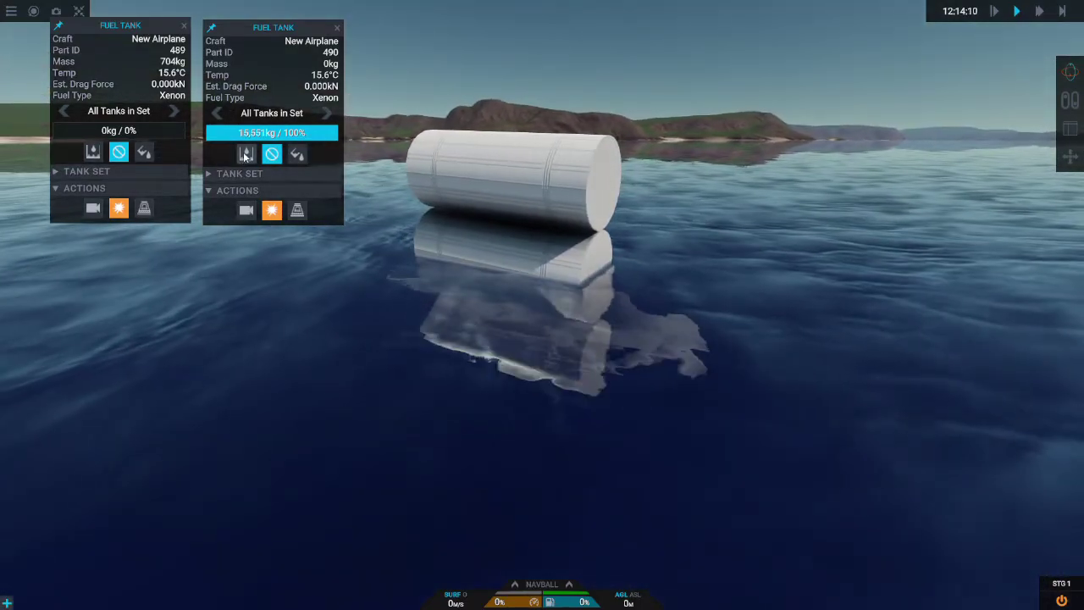
click(245, 154)
click(297, 154)
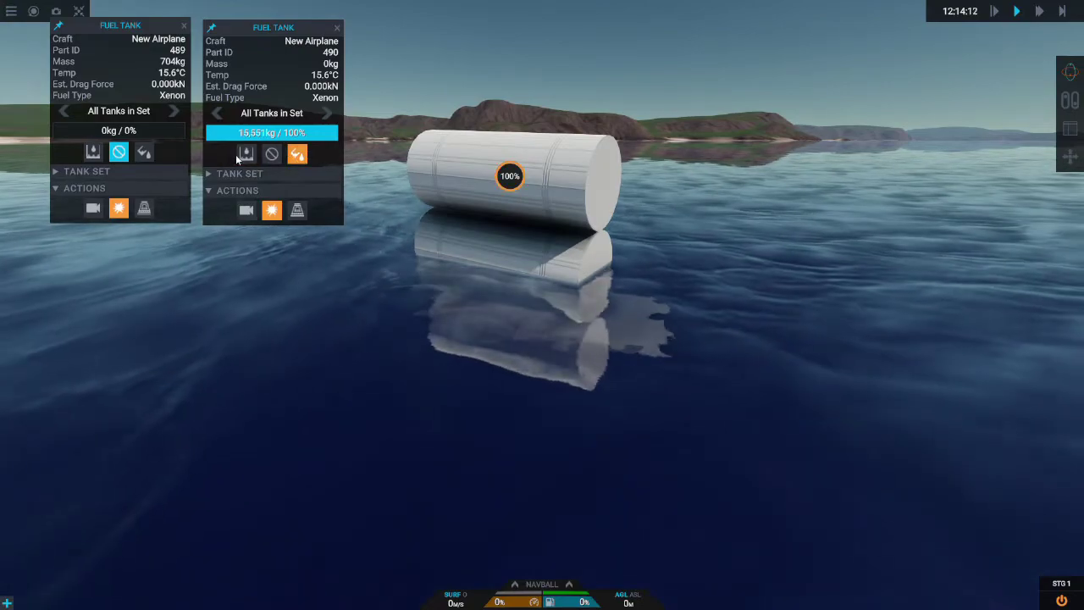
click(243, 155)
click(296, 158)
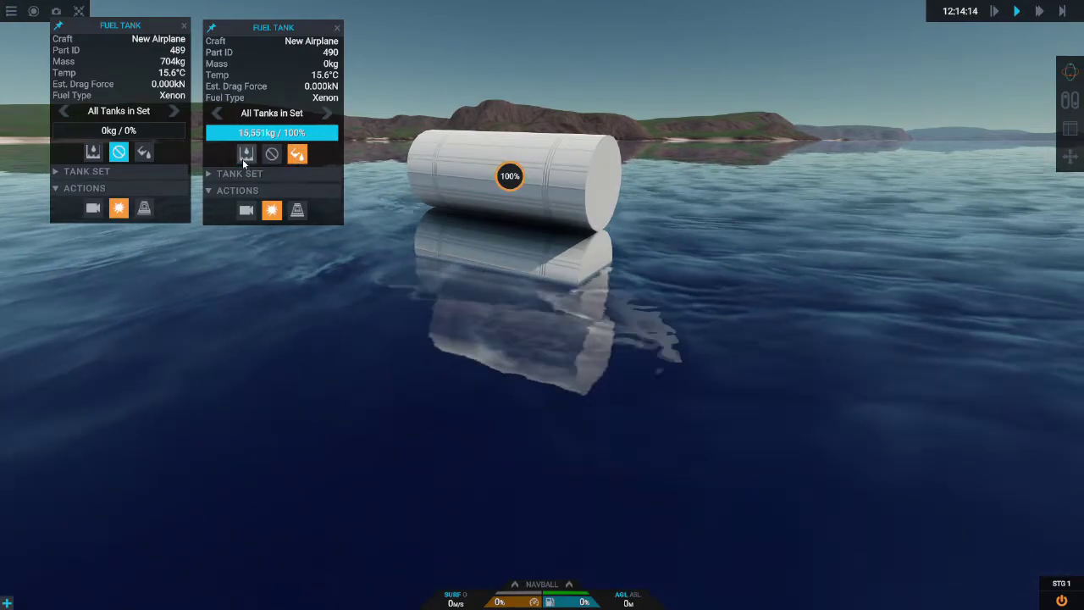
click(246, 153)
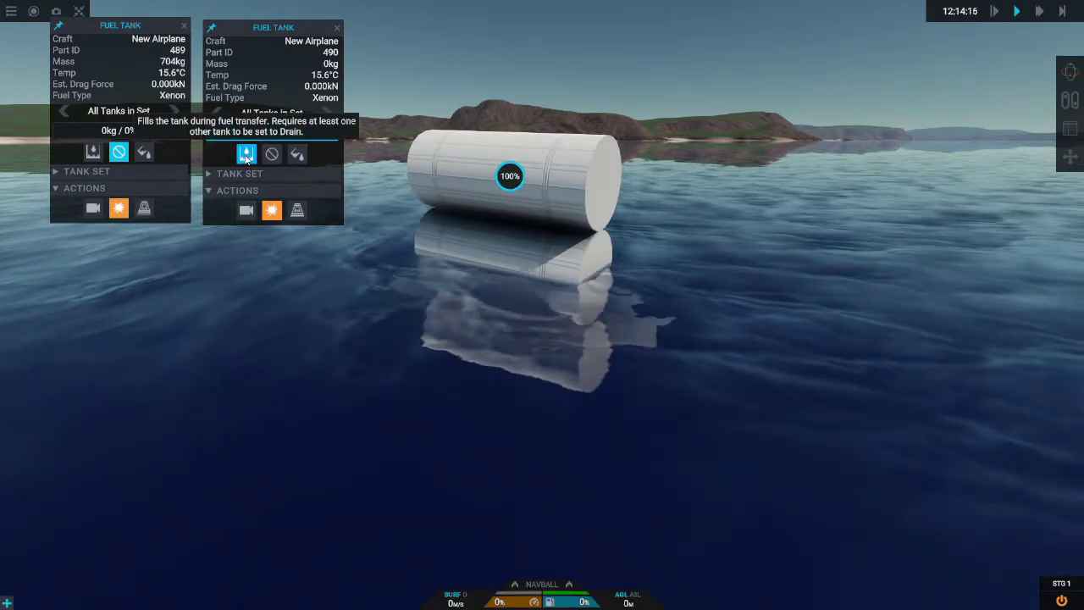
click(292, 155)
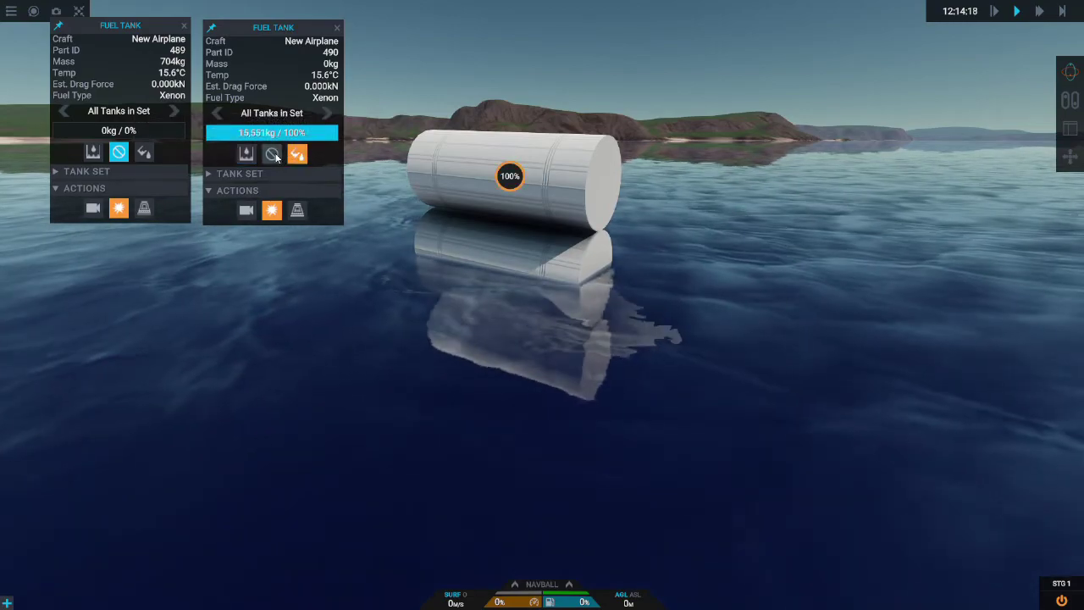
click(279, 155)
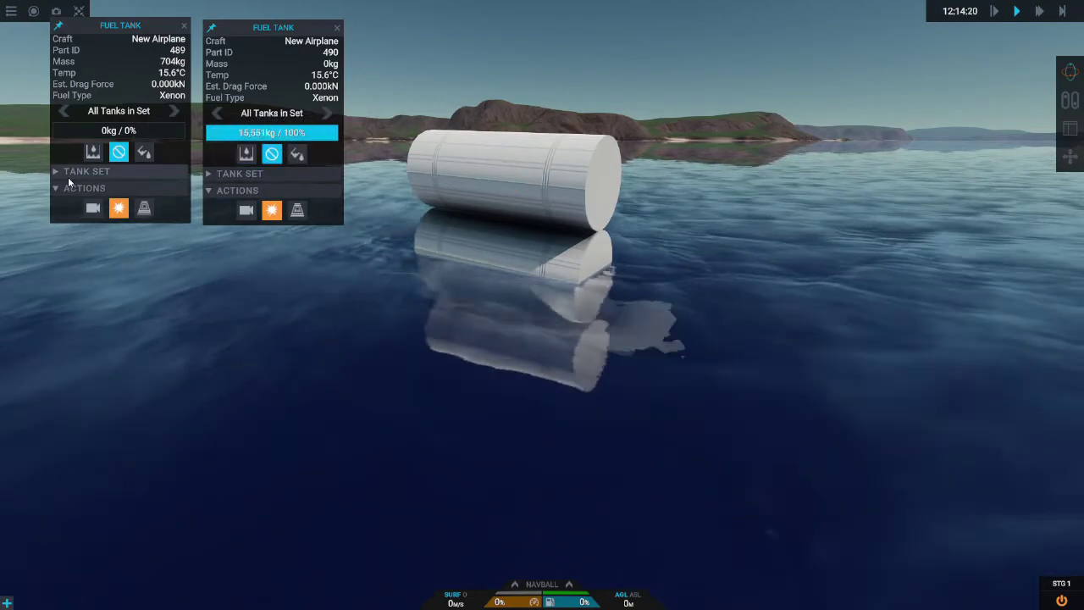
- Transfer xenon by filling the lower tank and draining the upper one, and watch the craft's floating height above and below water
click(93, 152)
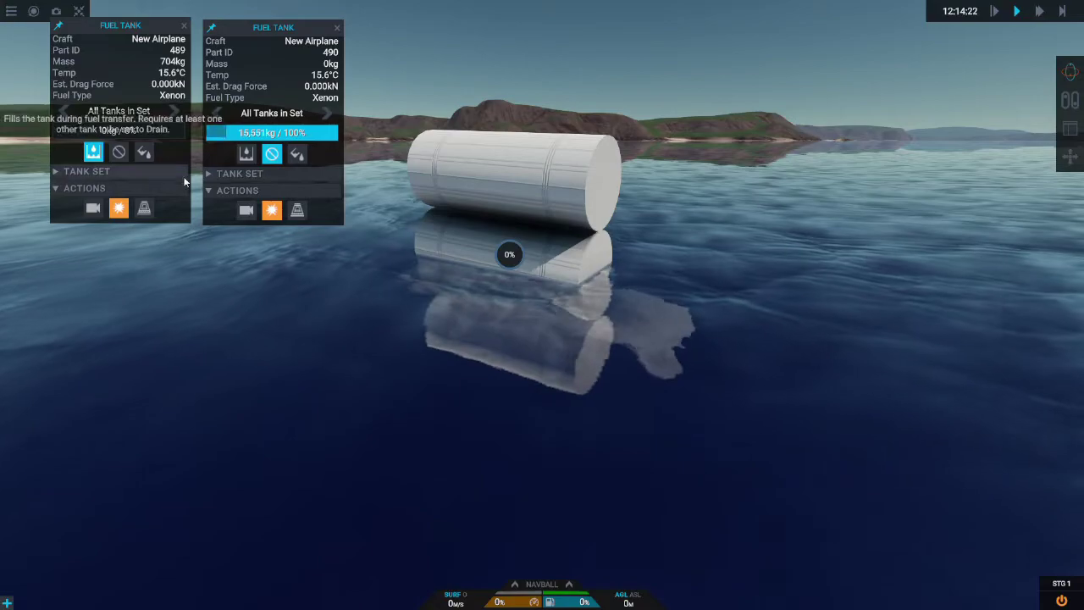
click(298, 155)
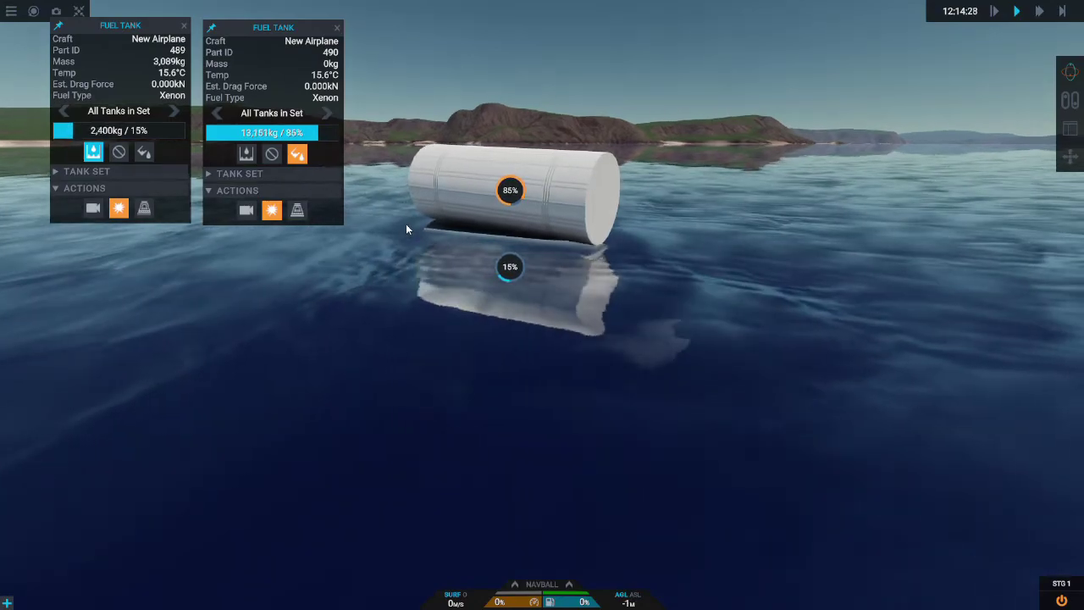
scroll(406, 221, down, 2)
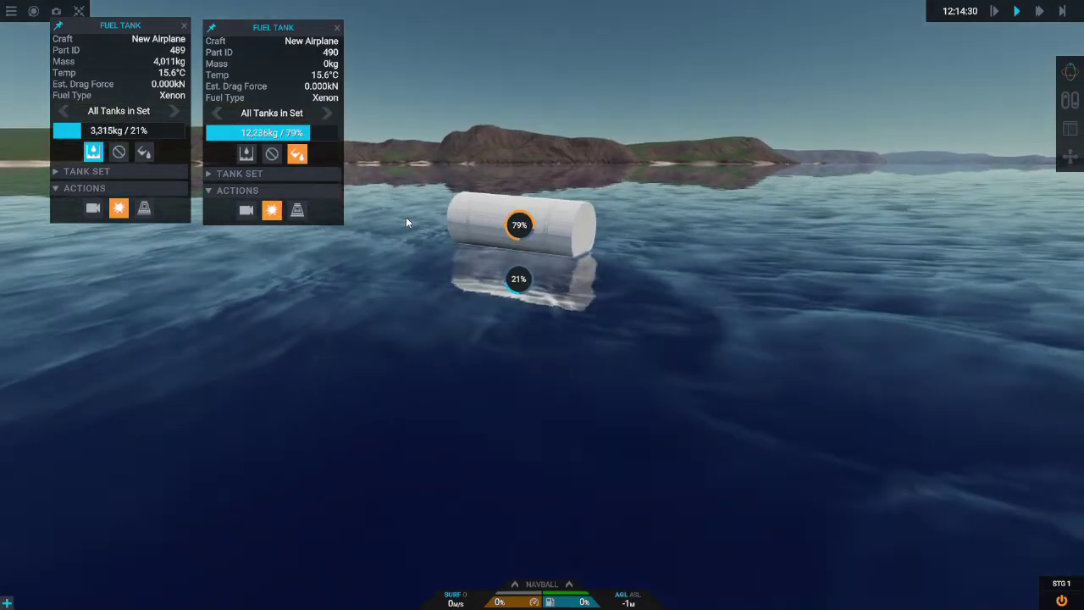
drag(604, 352, 609, 312)
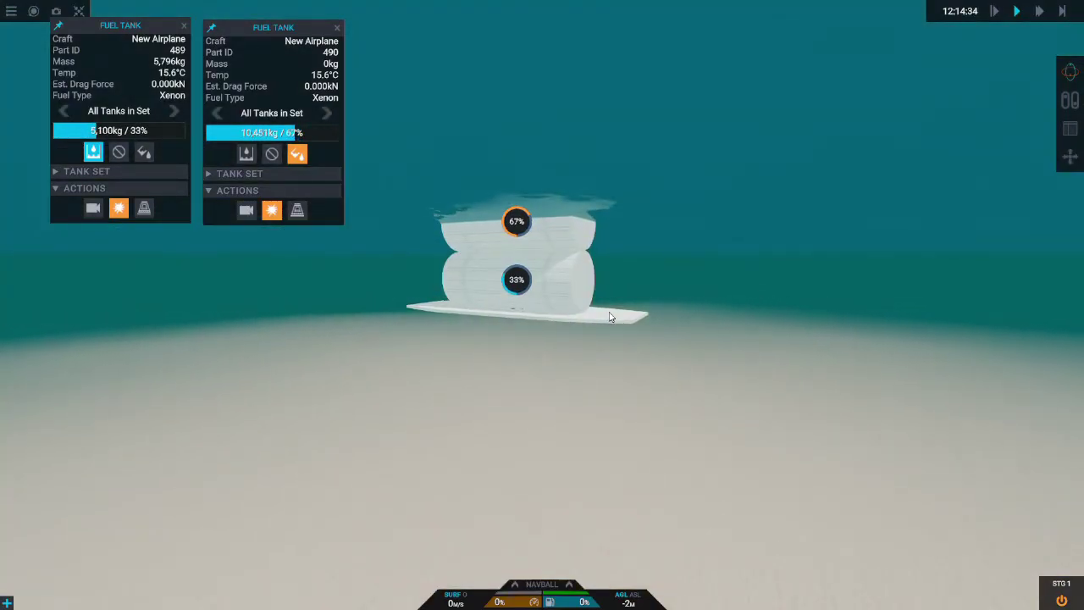
drag(609, 312, 394, 381)
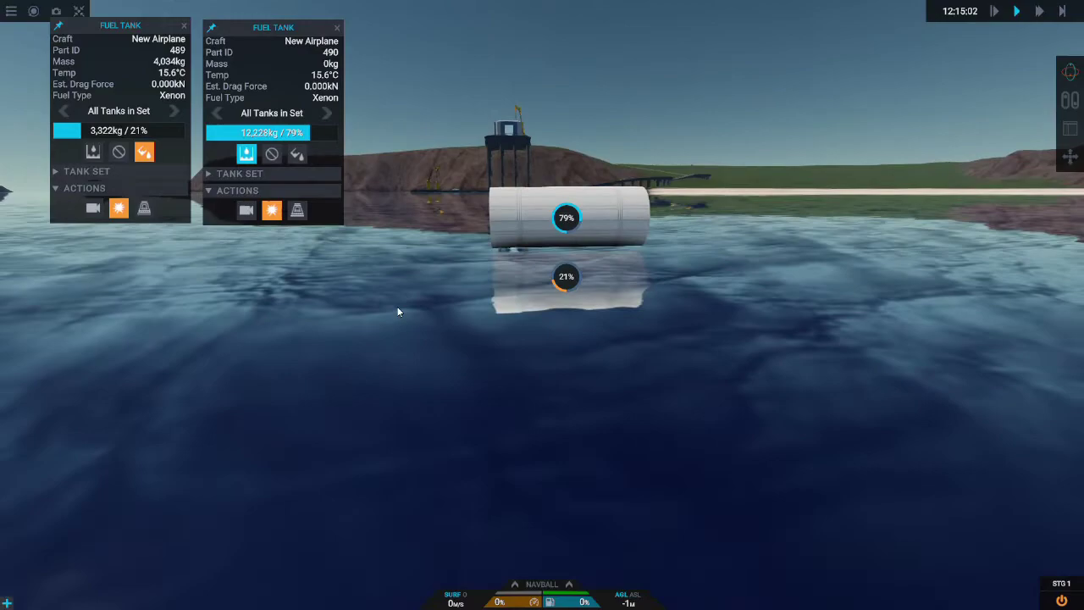
drag(472, 324, 586, 366)
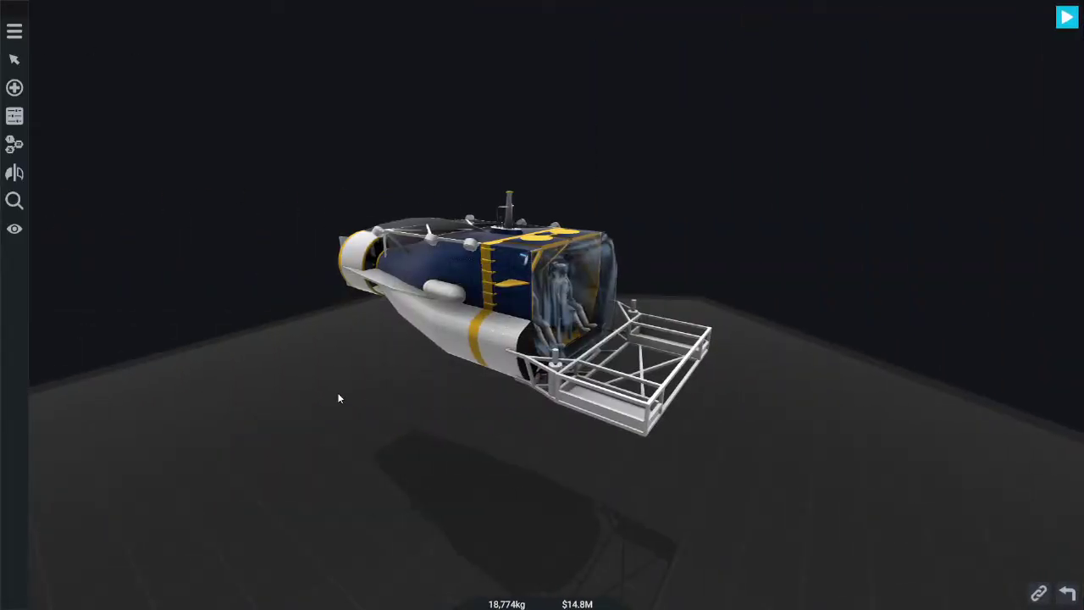
- Examine the finished submarine from the side, the front and close up at its cockpit and front frame
drag(338, 398, 429, 416)
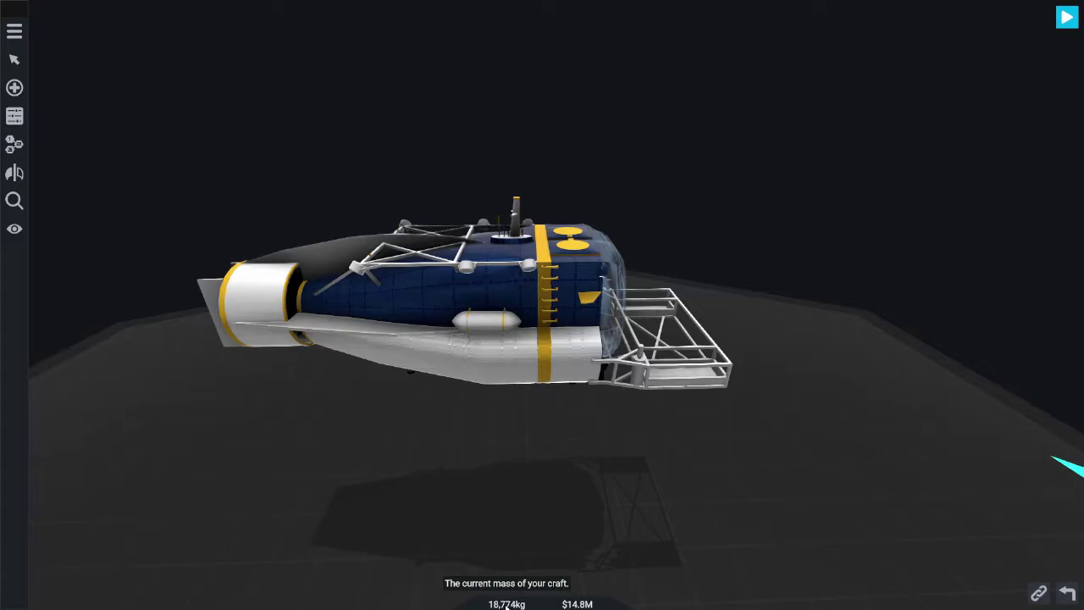
drag(542, 556, 474, 474)
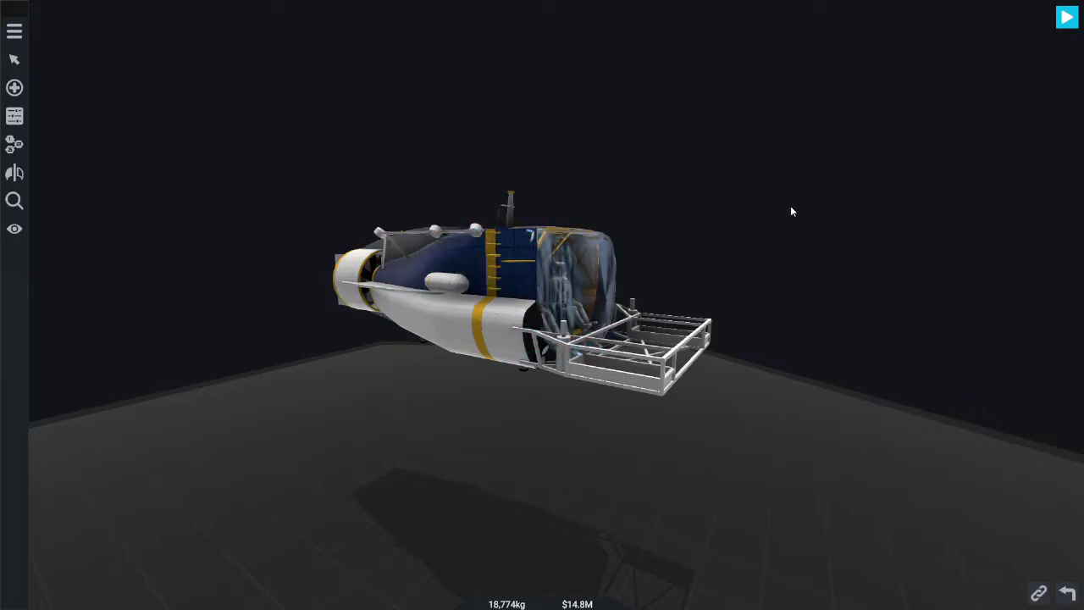
drag(790, 205, 741, 273)
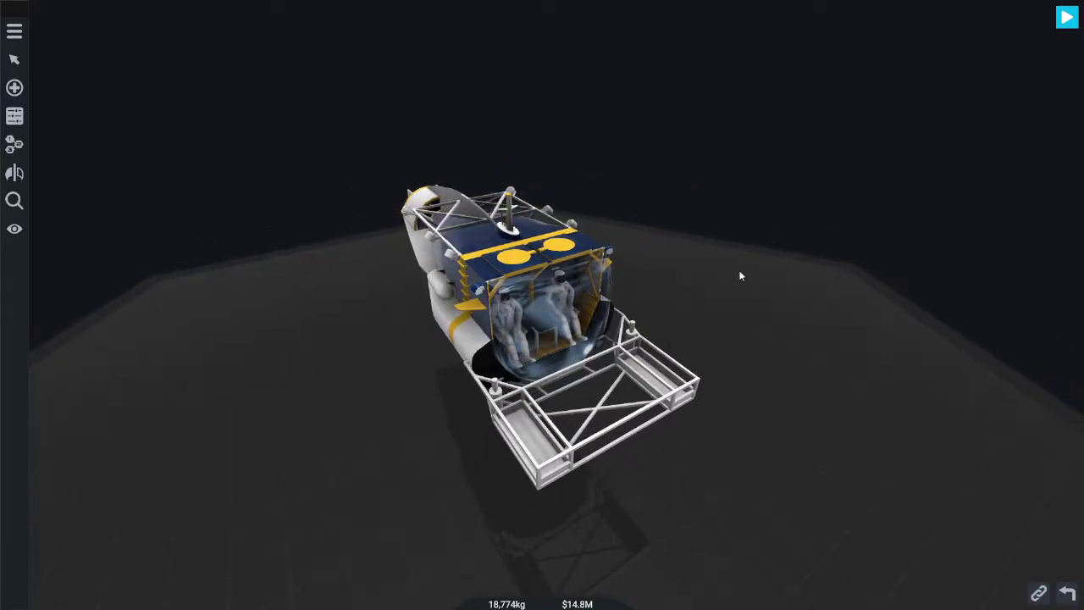
scroll(740, 275, up, 5)
drag(852, 271, 748, 105)
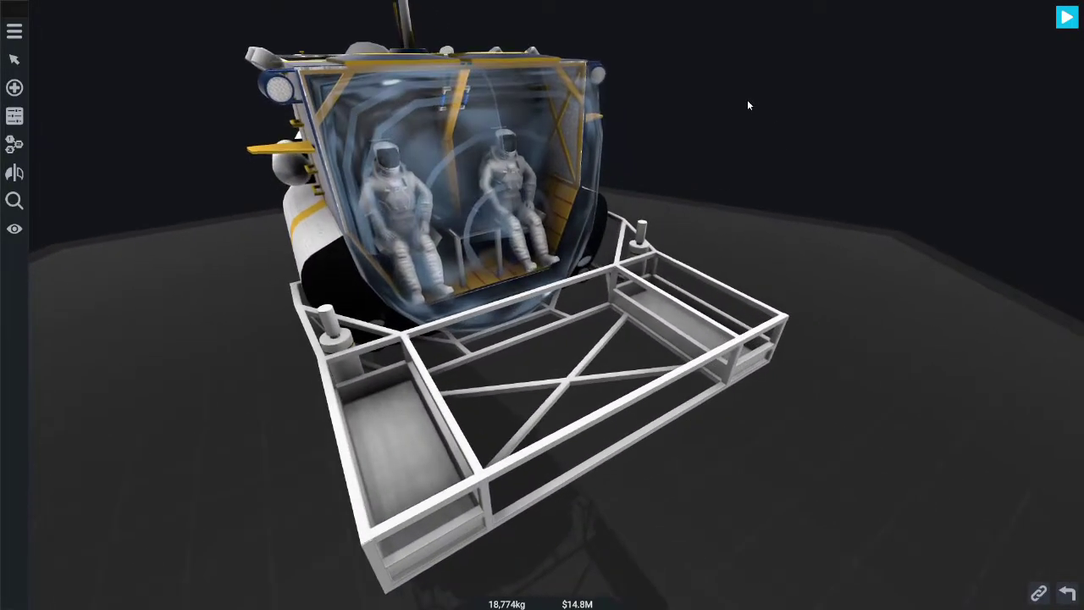
scroll(789, 243, down, 5)
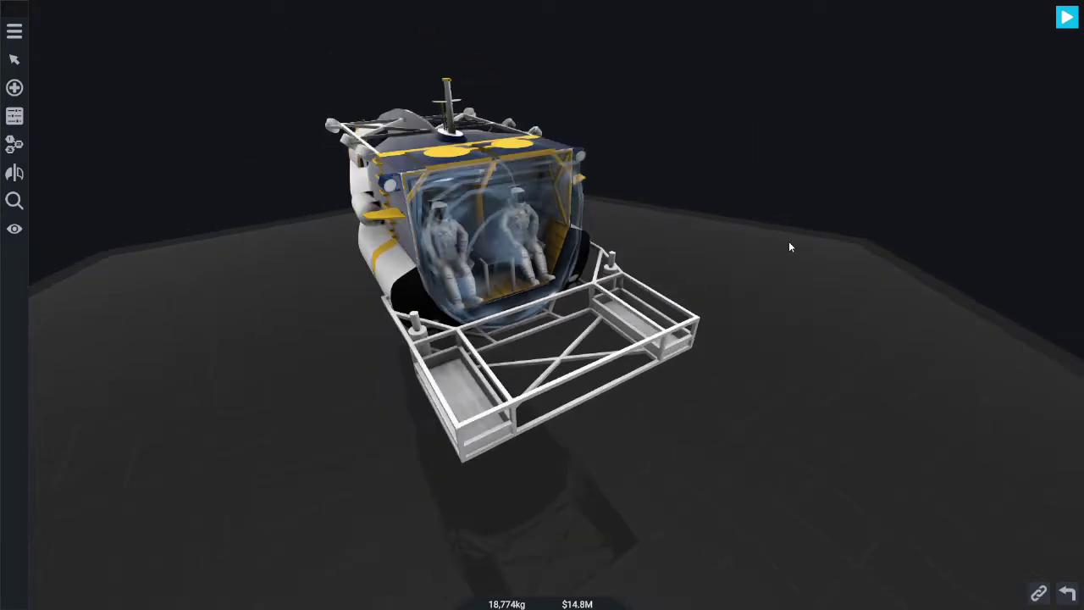
- Place a structural fuel tank beside the submarine and show its advanced part settings
click(14, 88)
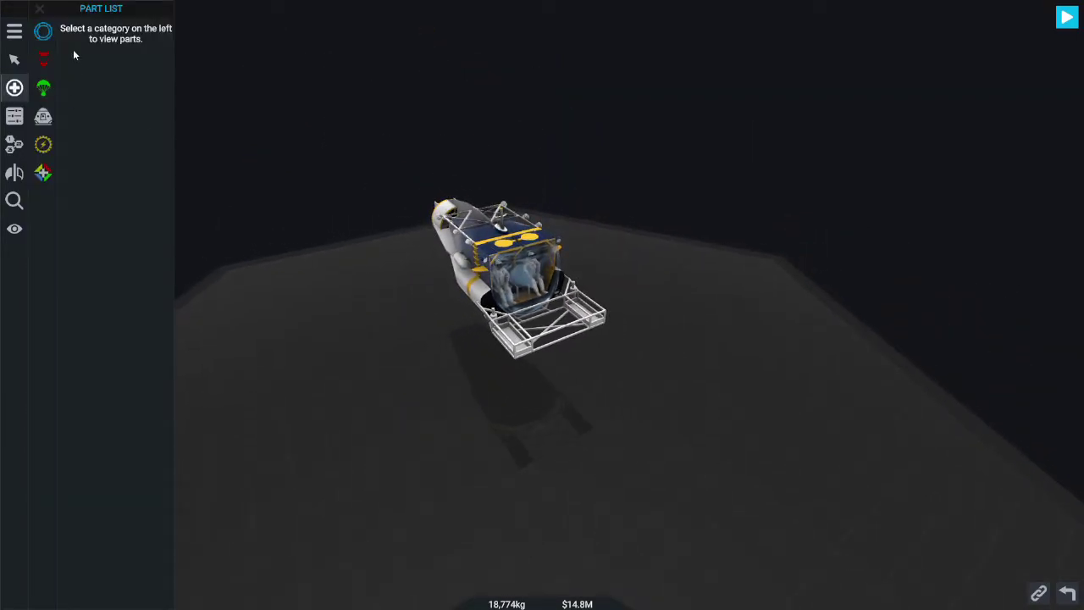
click(44, 33)
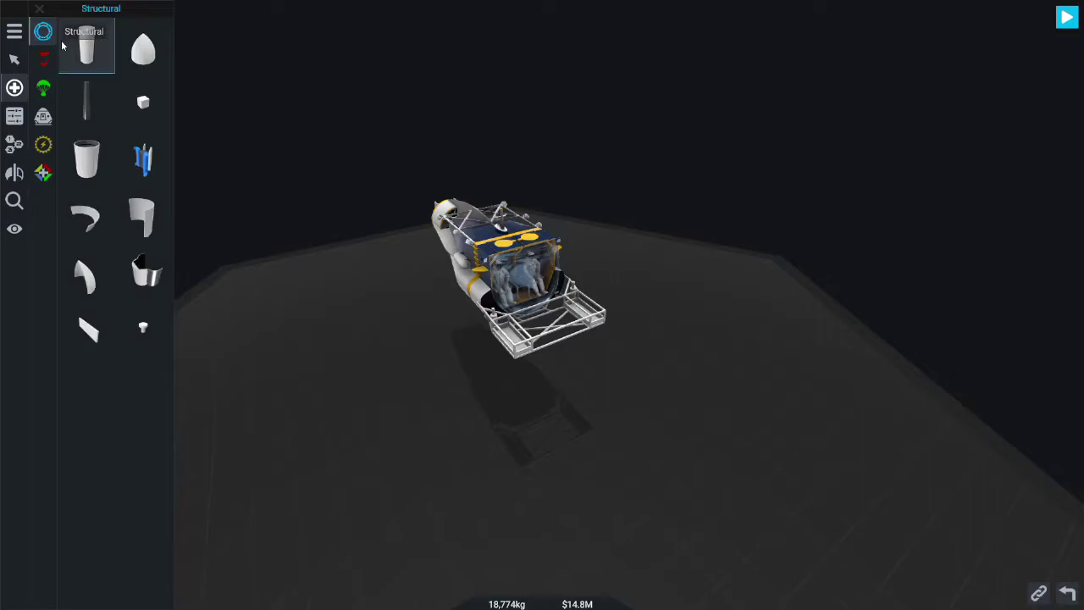
drag(86, 44, 340, 204)
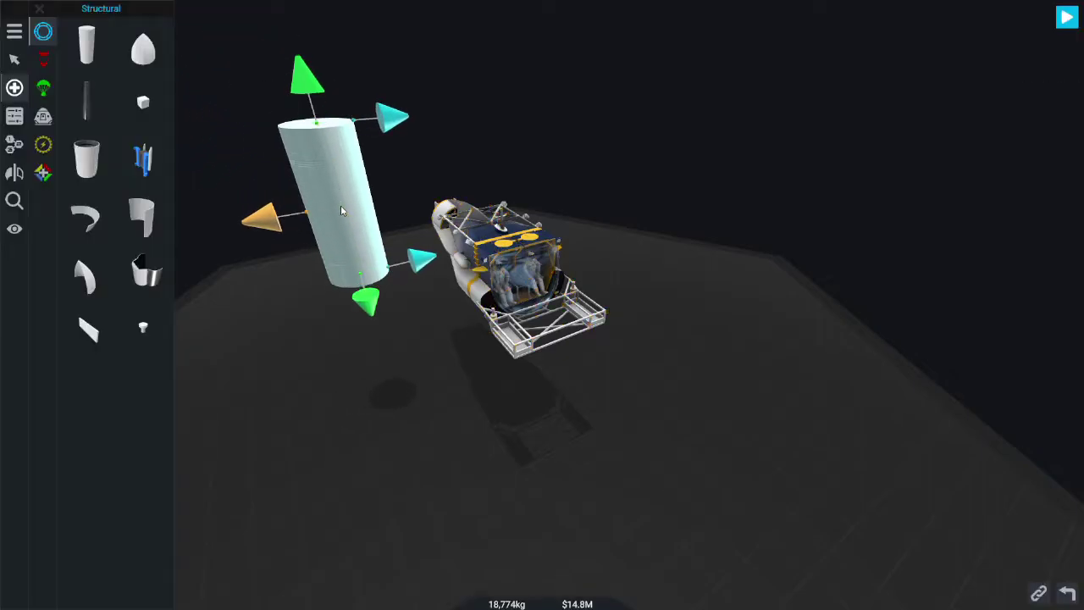
click(14, 116)
click(122, 310)
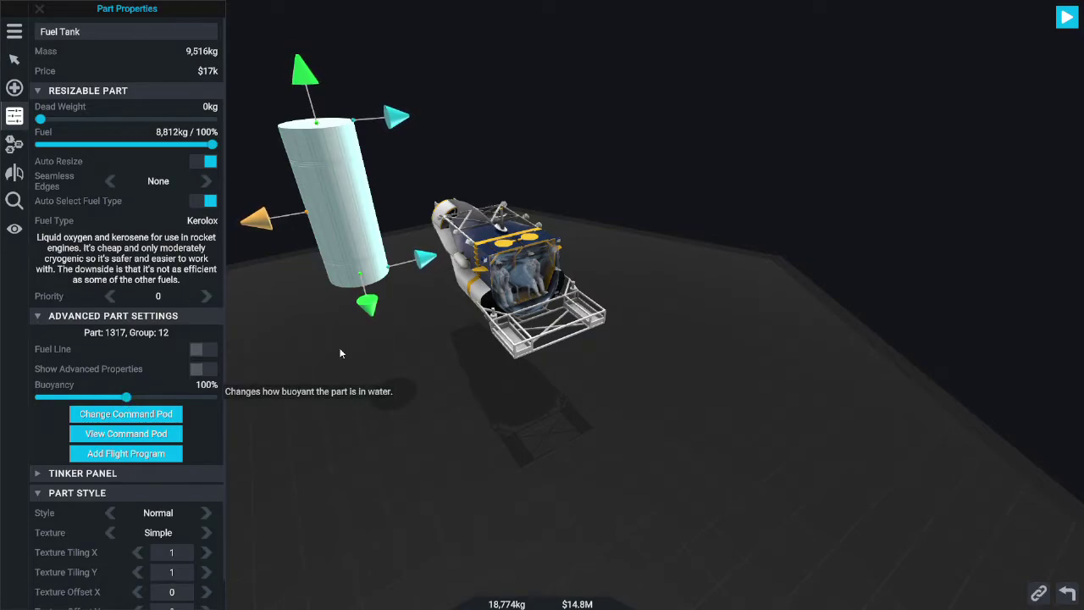
- Set the added fuel tank's buoyancy to 0% and delete the tank
drag(462, 357, 345, 345)
drag(127, 396, 25, 400)
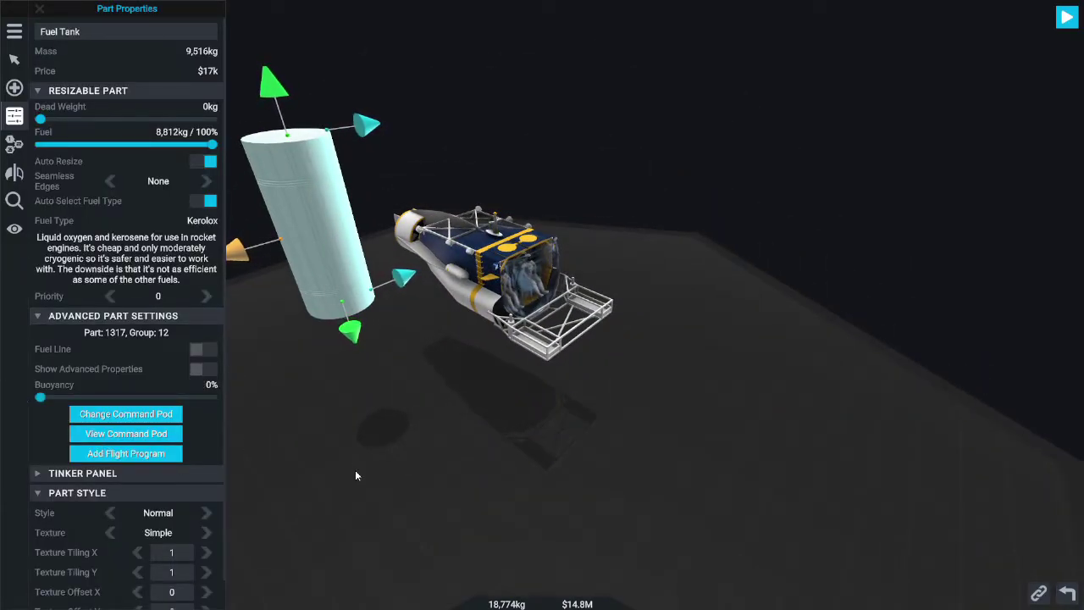
key(Delete)
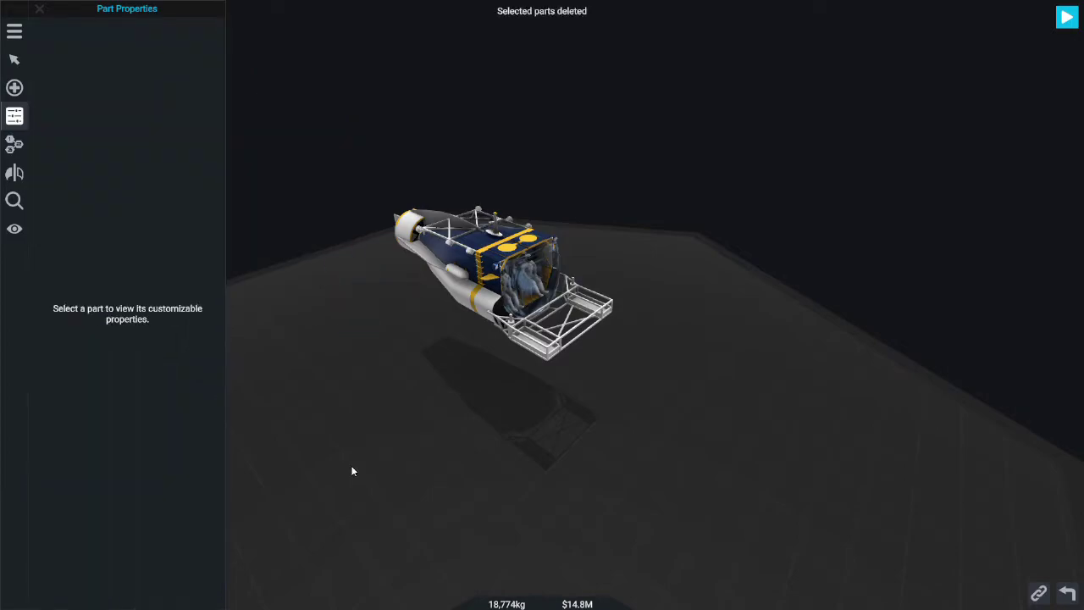
click(39, 10)
- Show the submarine's center-of-mass indicator and check its position from the side and from below
drag(267, 199, 433, 209)
scroll(392, 110, up, 4)
click(14, 229)
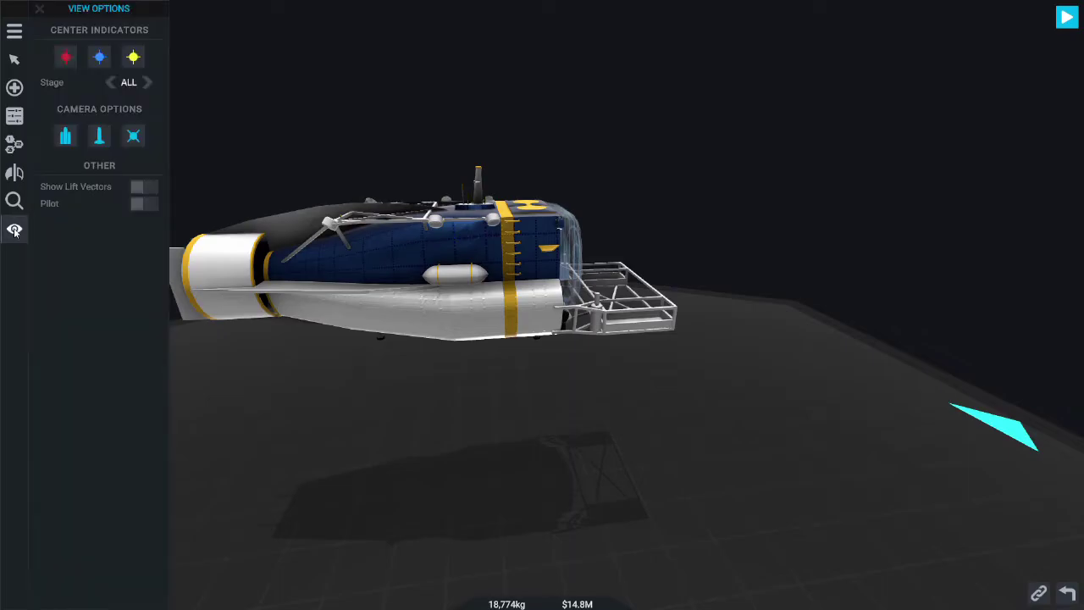
click(65, 59)
drag(297, 40, 292, 5)
drag(345, 76, 486, 273)
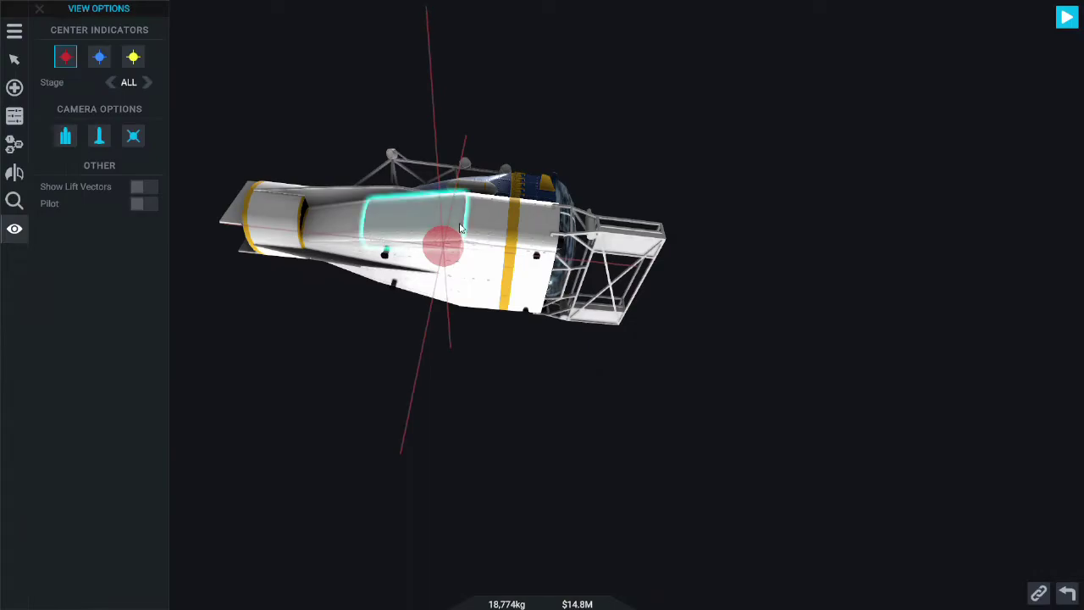
- Compare the dead weight, fuel and buoyancy properties of the submarine's front, middle and rear lower hull tanks
click(537, 293)
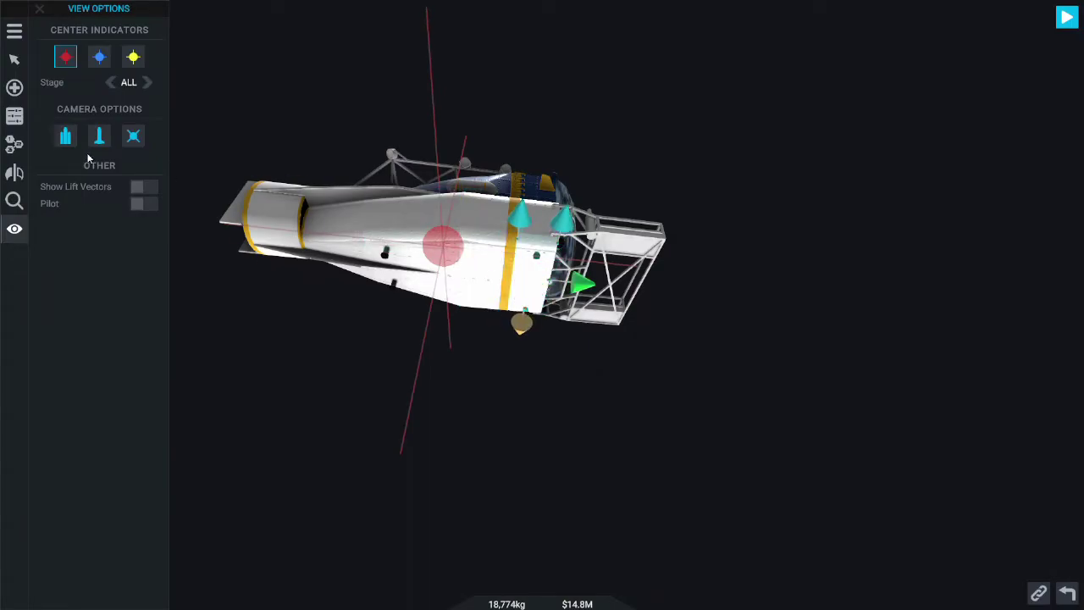
click(14, 116)
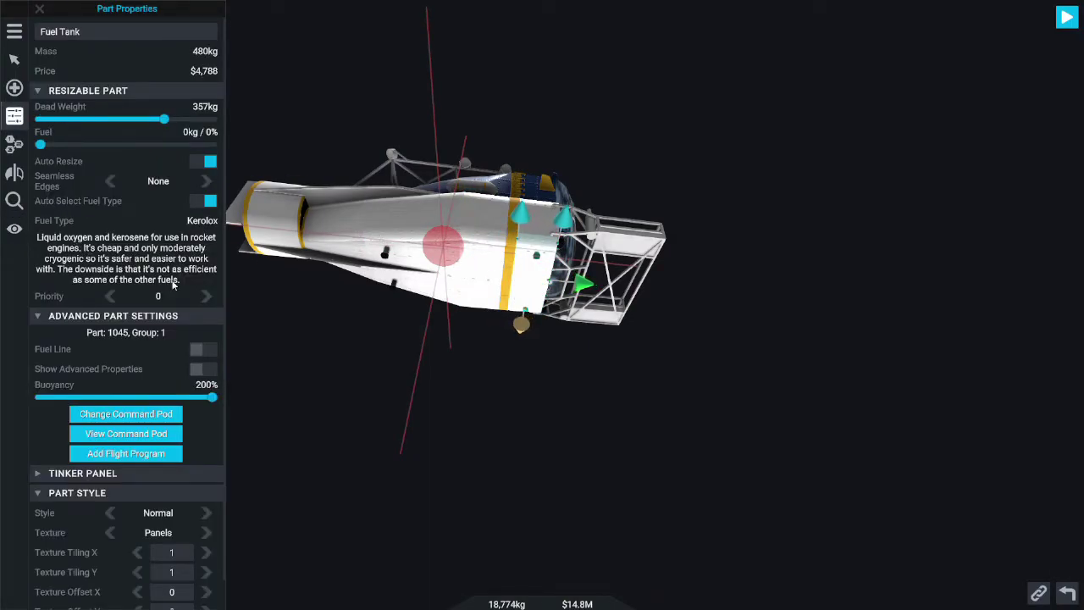
click(485, 281)
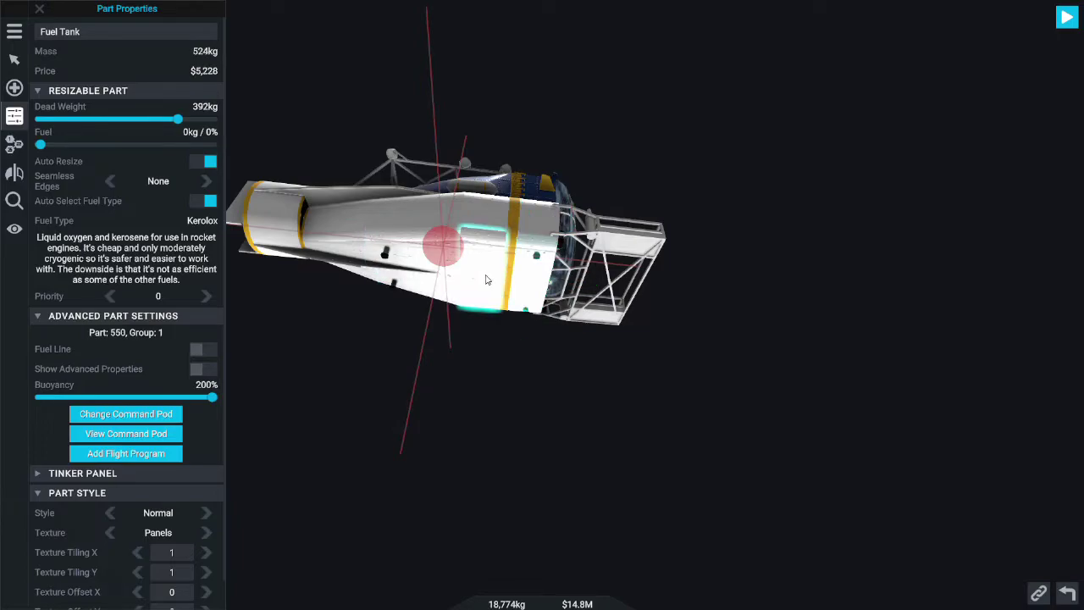
click(421, 281)
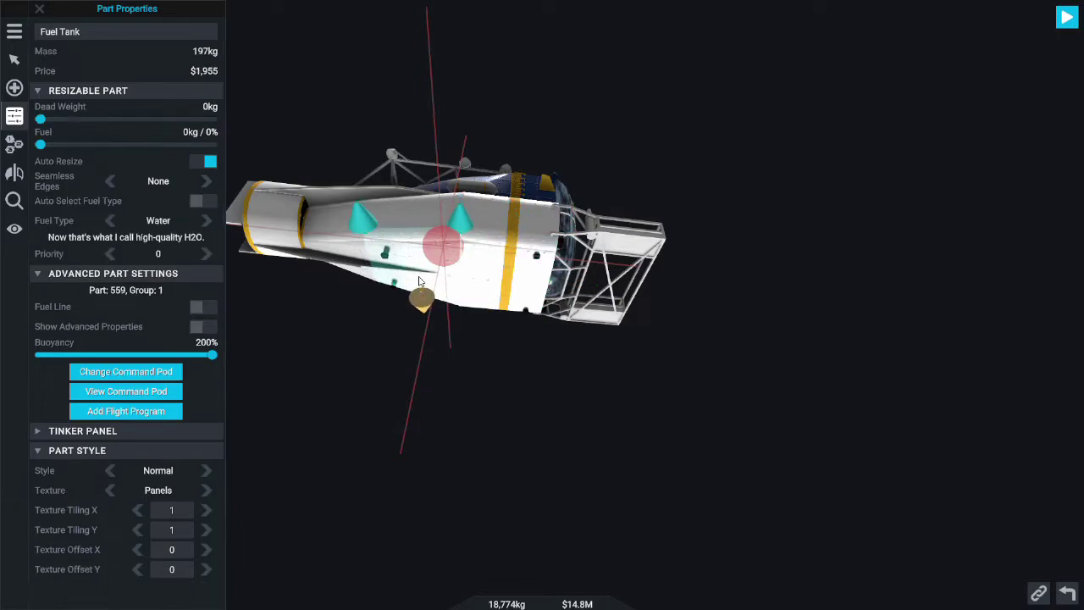
- Inspect the part properties of the small tapered tank at the submarine's underside rear and of the lower front tank, then reselect the rear one
click(328, 251)
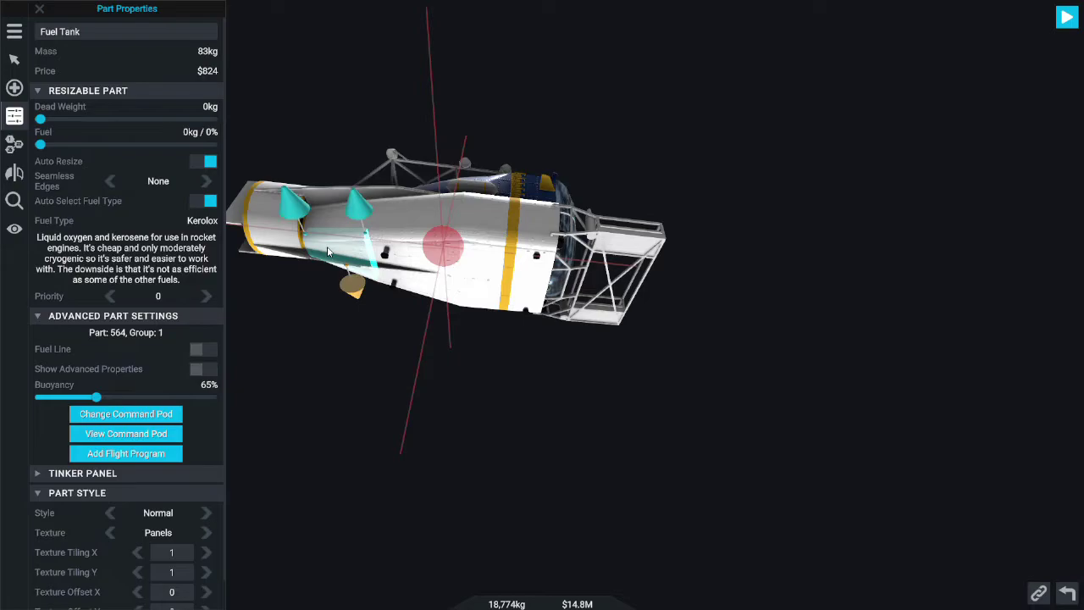
drag(327, 246, 421, 382)
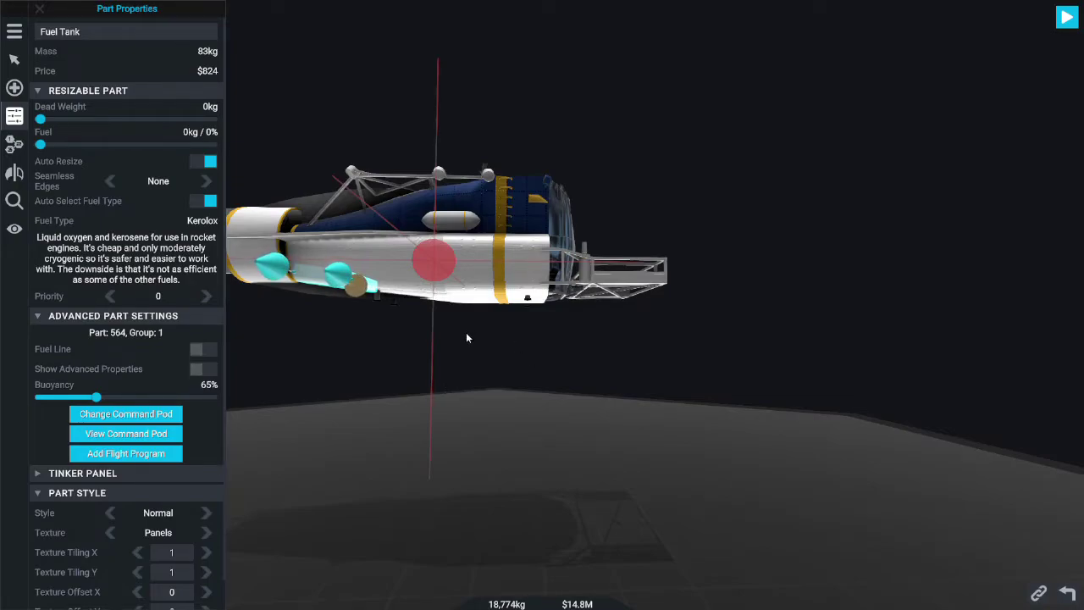
click(527, 295)
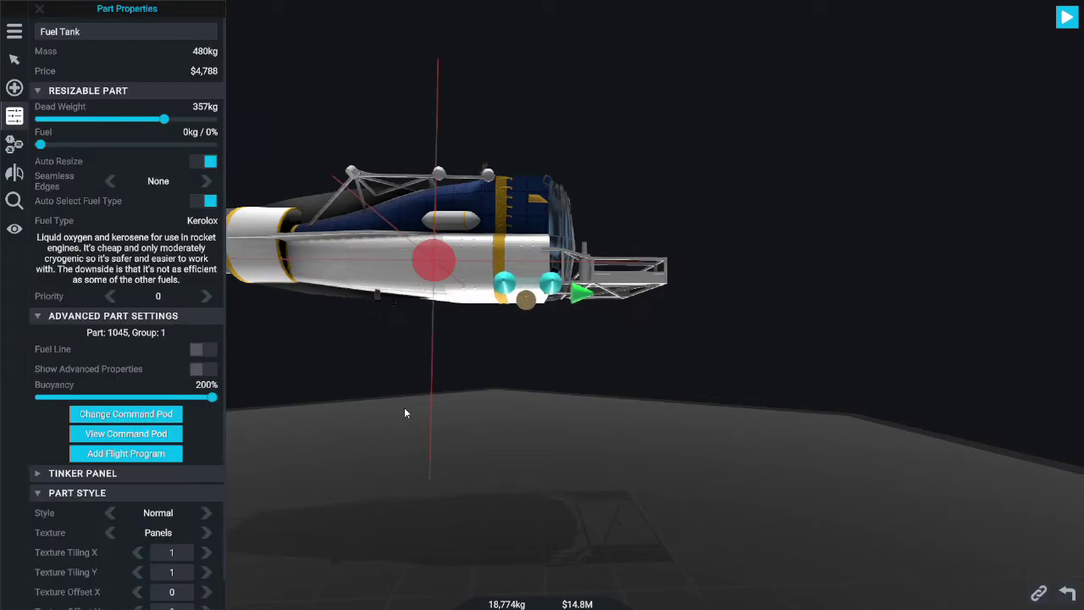
drag(404, 413, 593, 365)
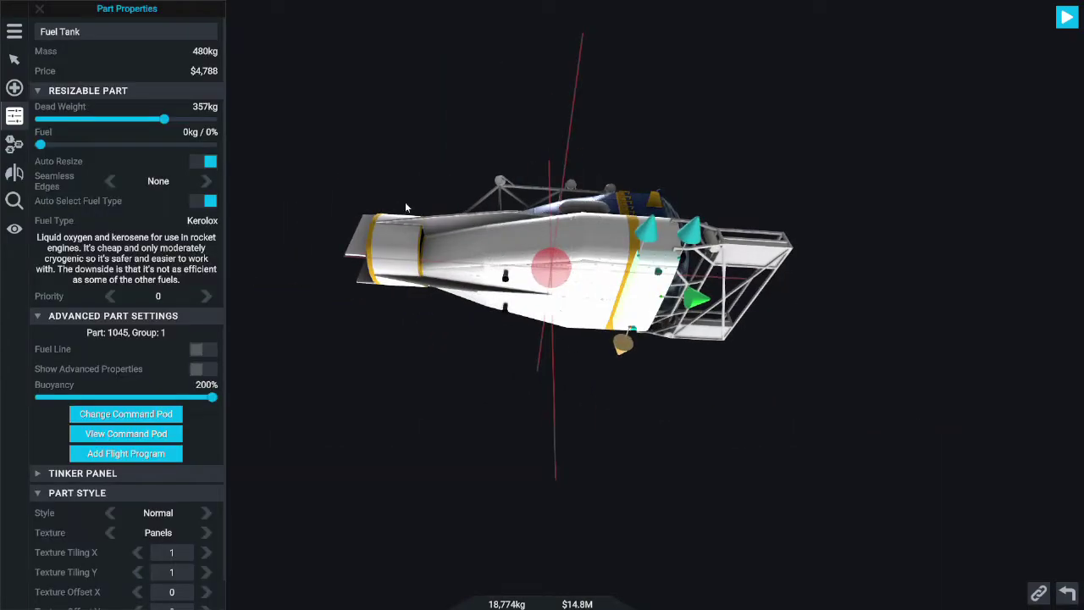
click(464, 287)
- Hide the part properties and examine the center-of-mass indicator against the hull from below, the rear, the side and the front
drag(314, 294, 419, 332)
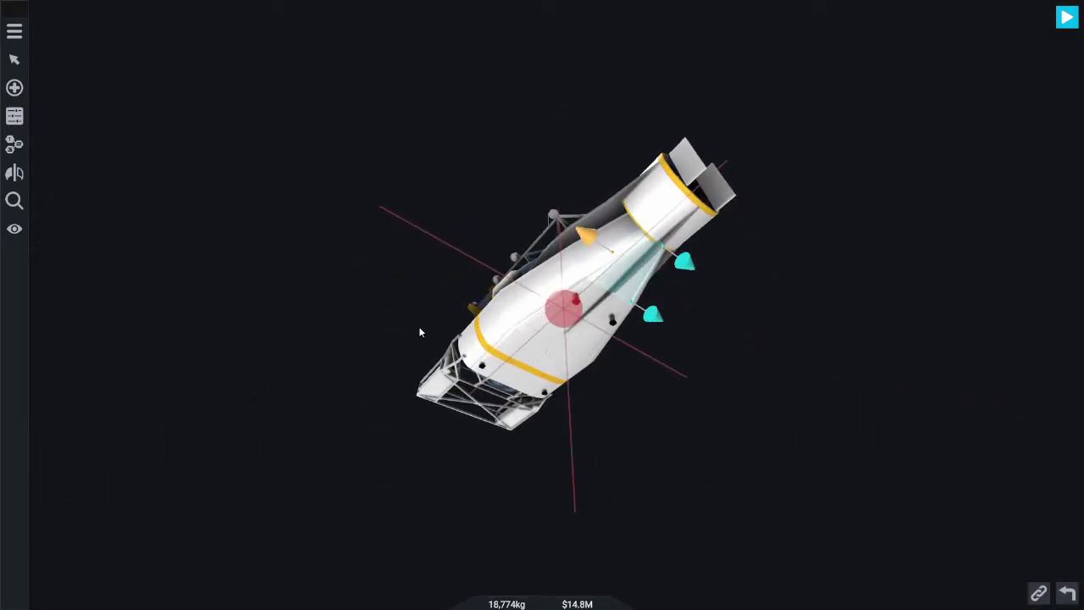
drag(710, 364, 511, 411)
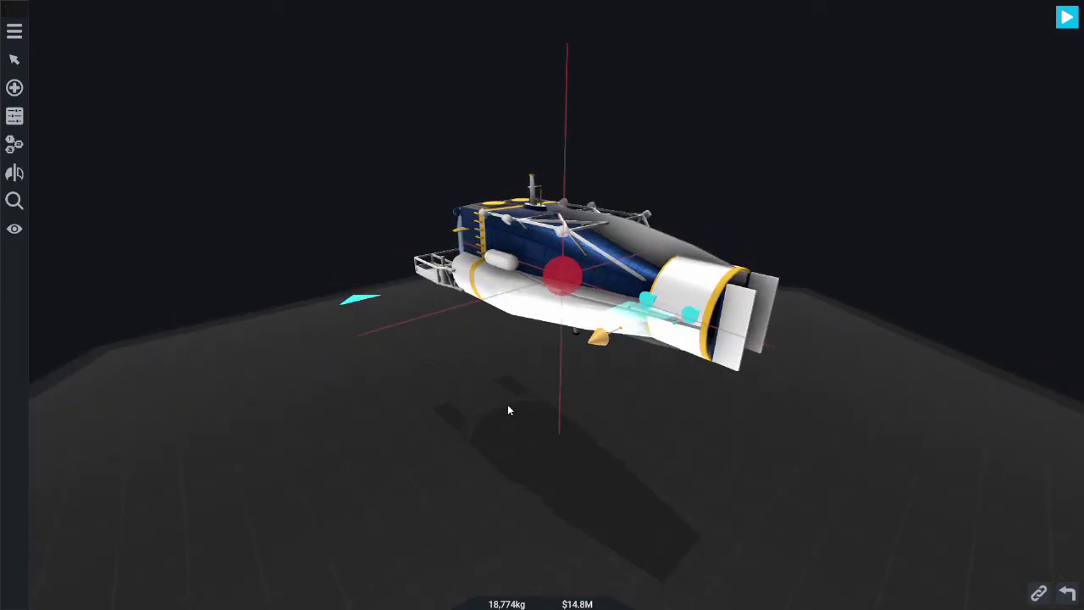
drag(509, 406, 404, 479)
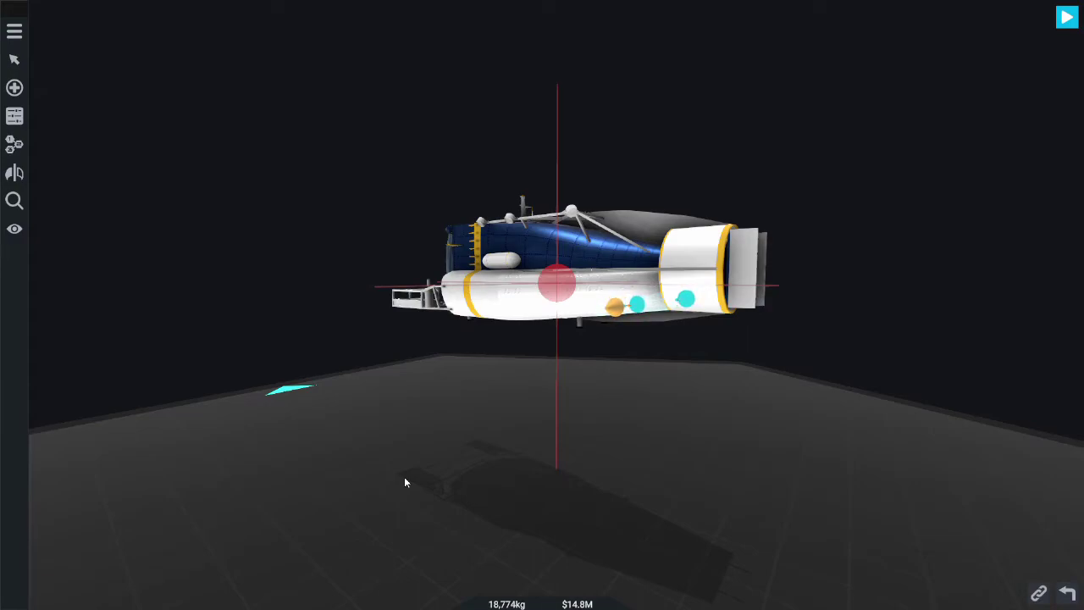
drag(404, 482, 619, 527)
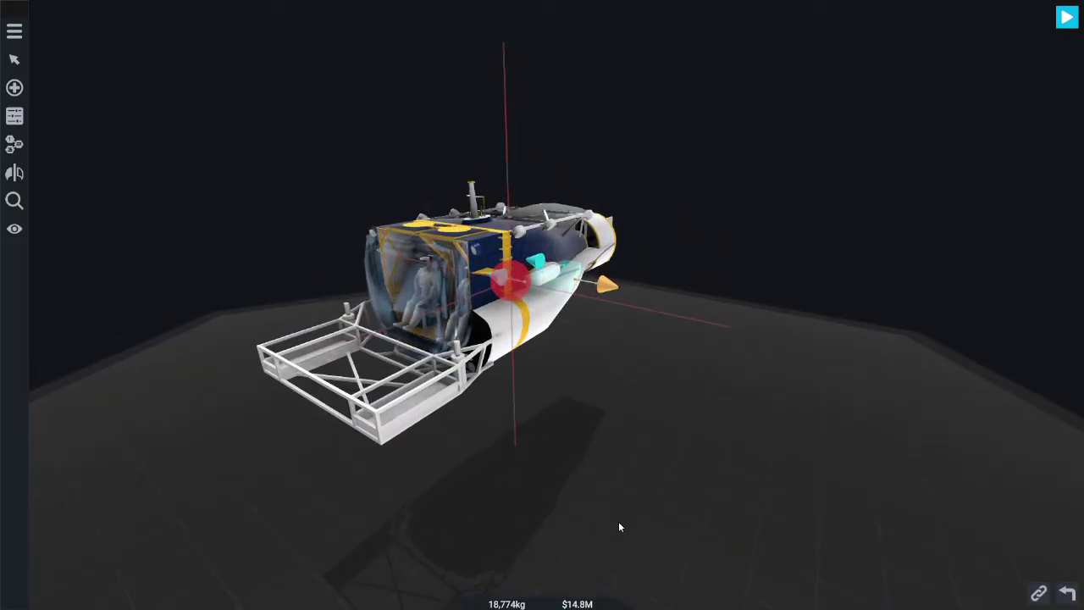